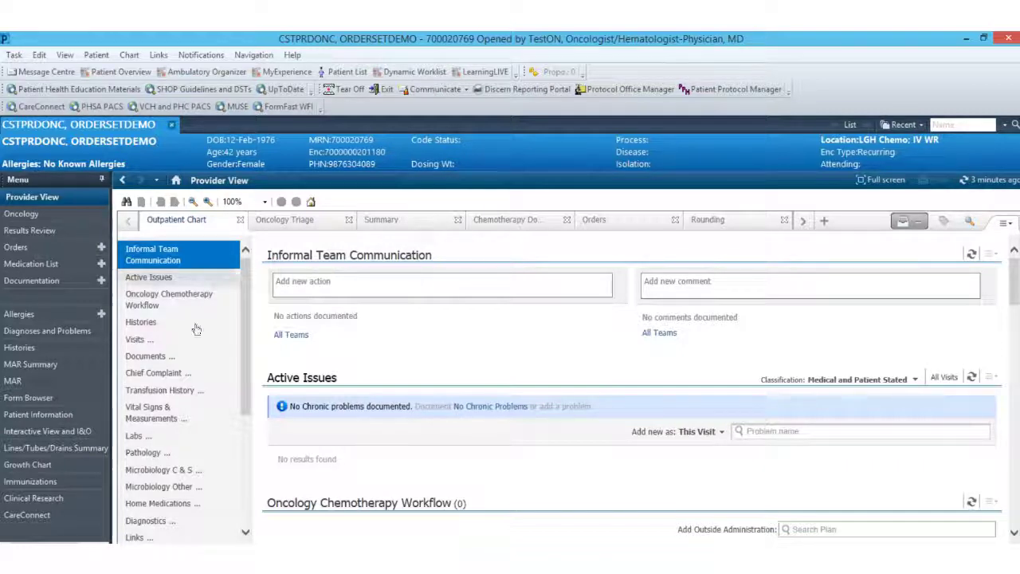
Step: Show the Vital Signs & Measurements section with today's height of 165 cm and weight of 65 kg
click(152, 407)
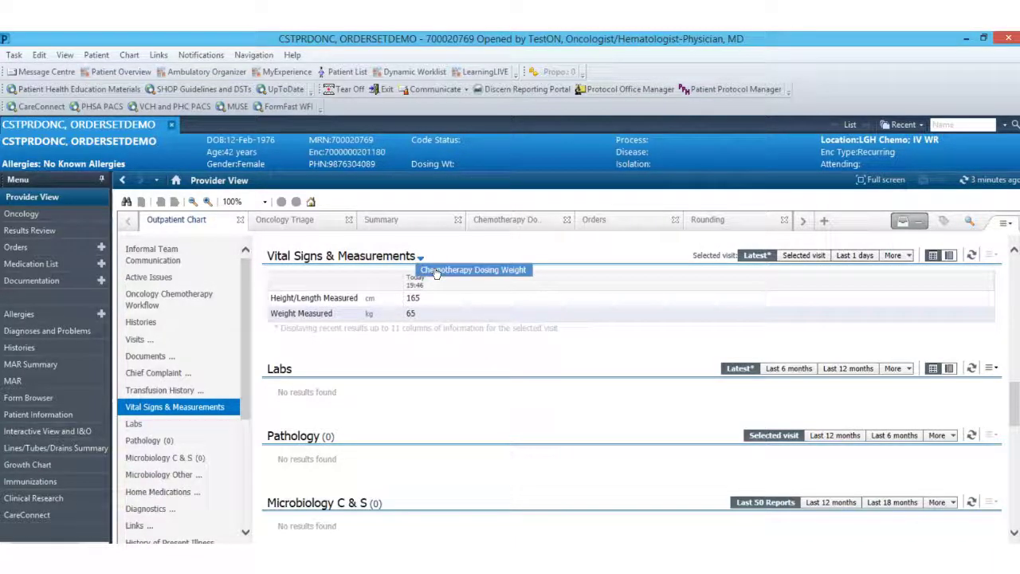
Step: Record and sign a chemotherapy dosing weight of 65 kg and height of 165 cm (BSA 1.73 m2)
click(446, 270)
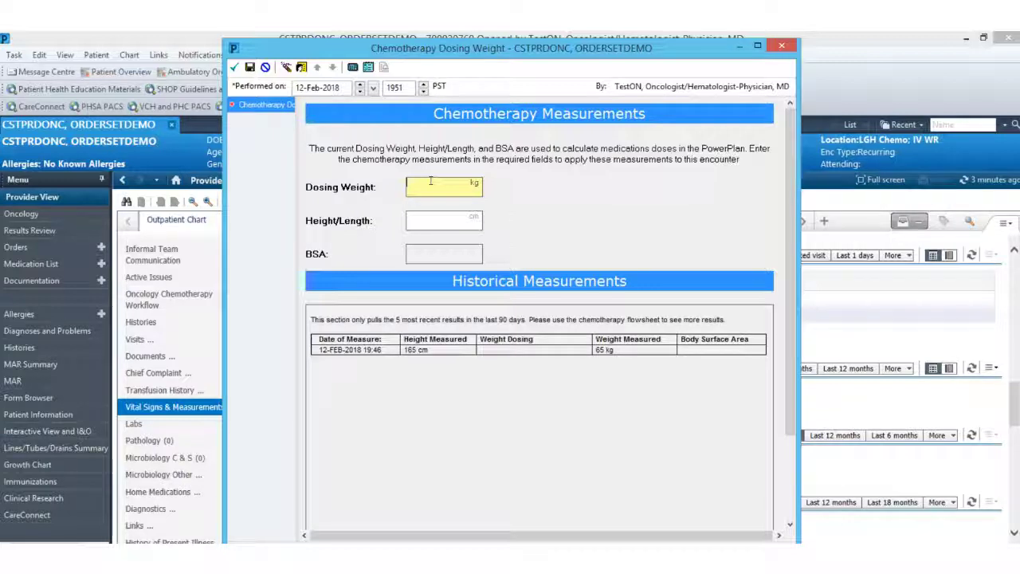
text(65)
key(Tab)
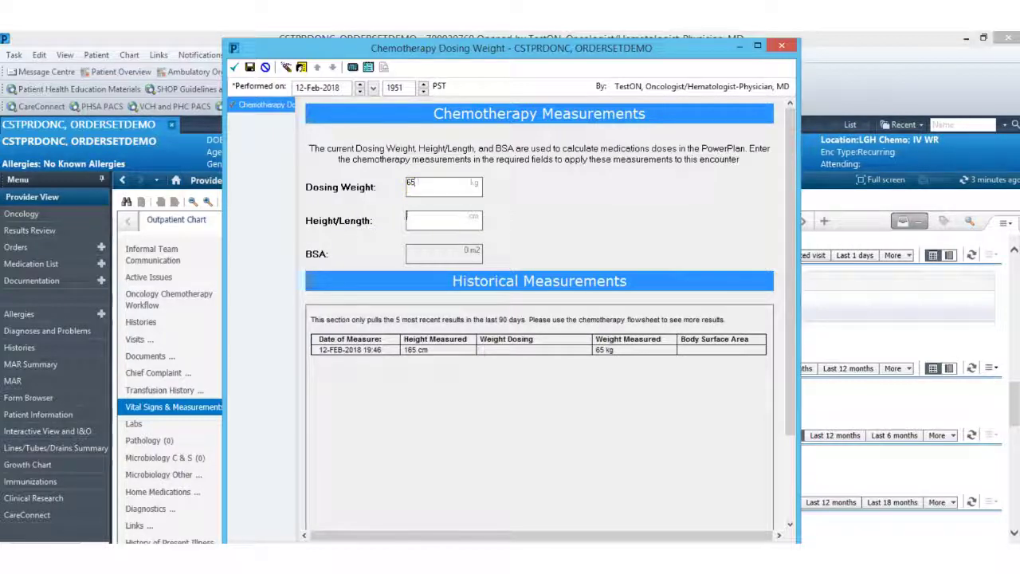
text(165)
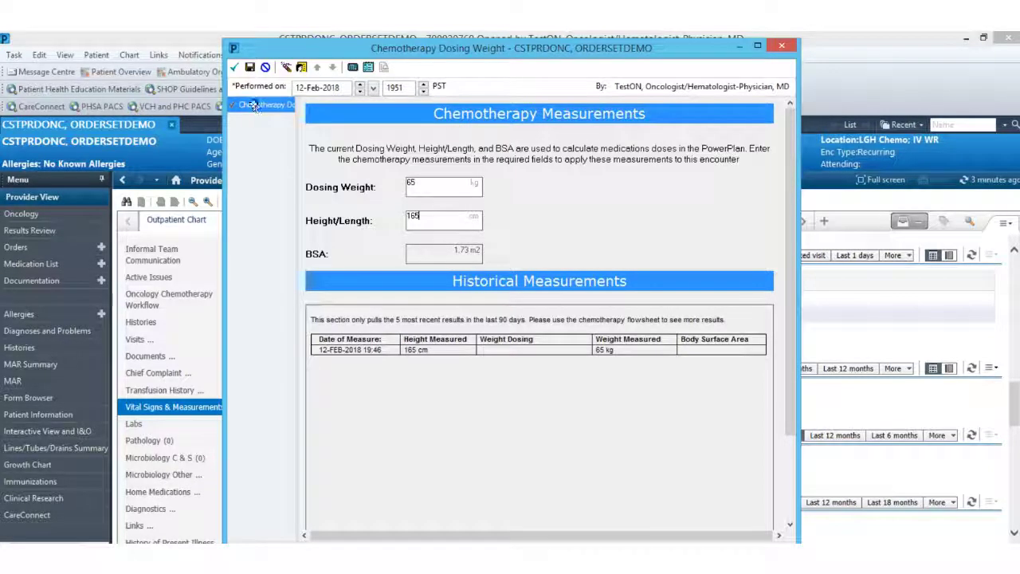
click(234, 70)
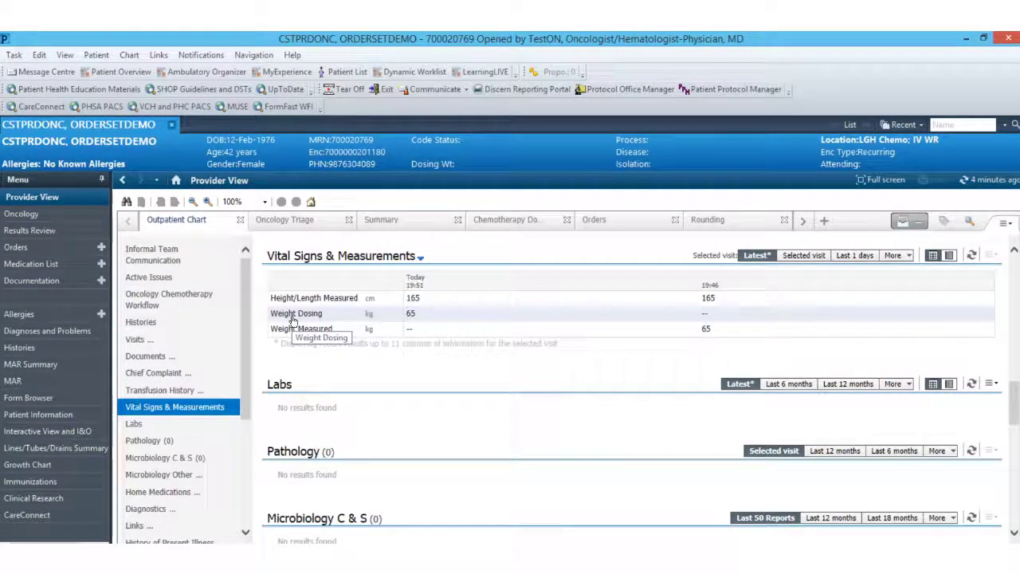
Step: Search new orders for 'onc' to list the ONC BR breast regimens such as BRAJACT
click(19, 247)
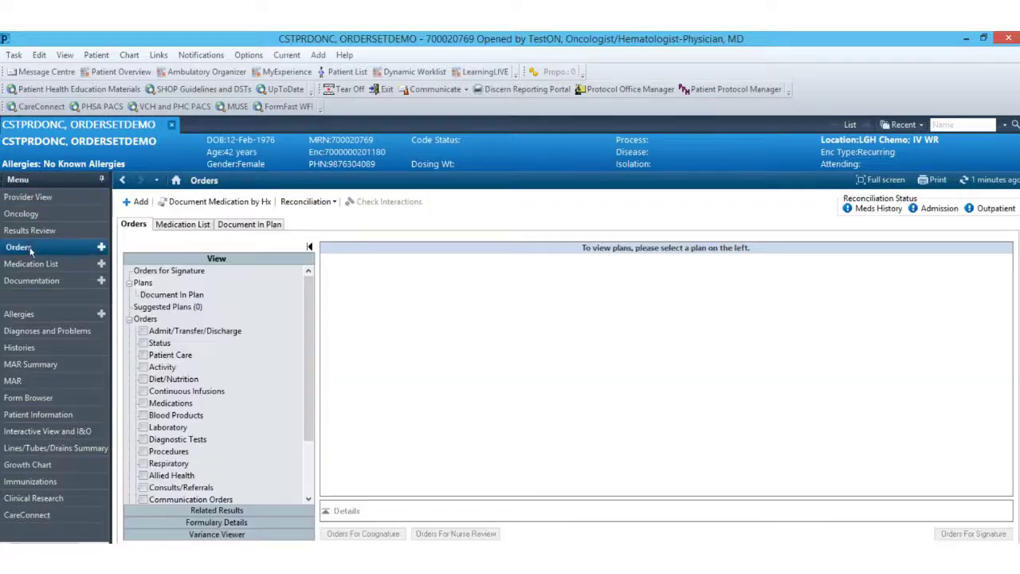
click(133, 203)
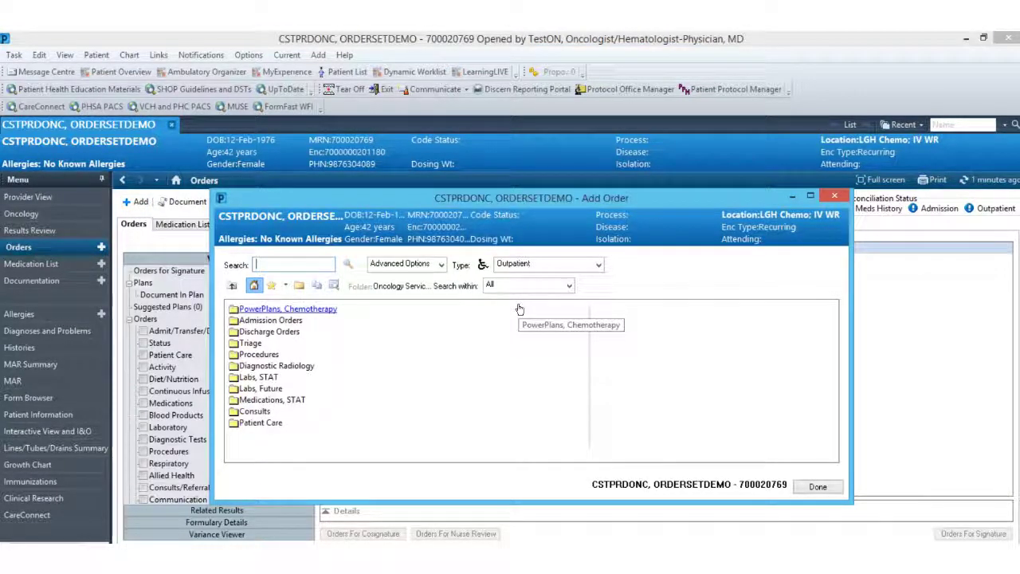
text(onc)
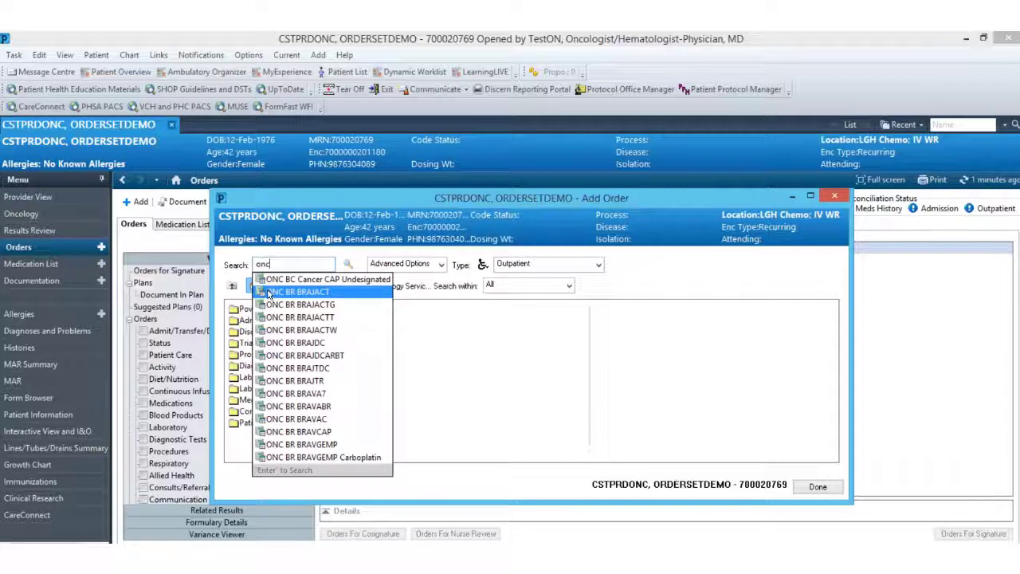
text(p)
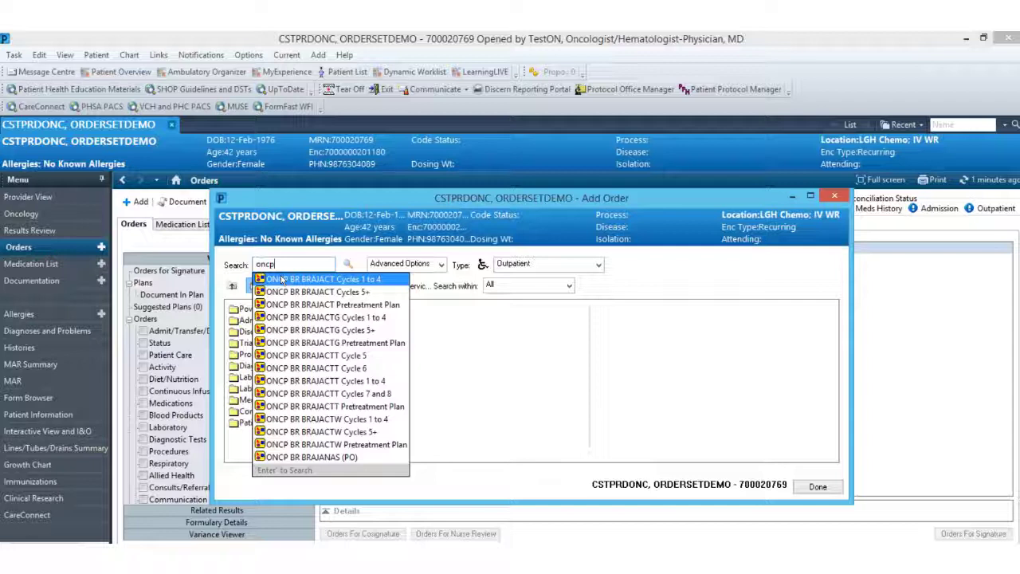
key(BackSpace)
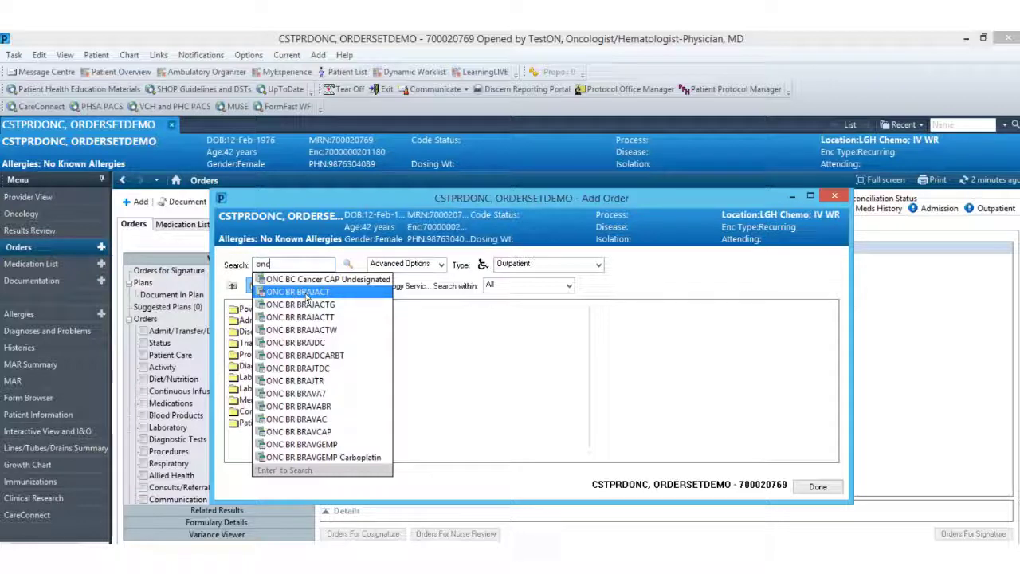
Step: Add the ONC BR BRAJACT regimen as pending, with Cycles 1–8 starting 12-Feb-2018
click(306, 298)
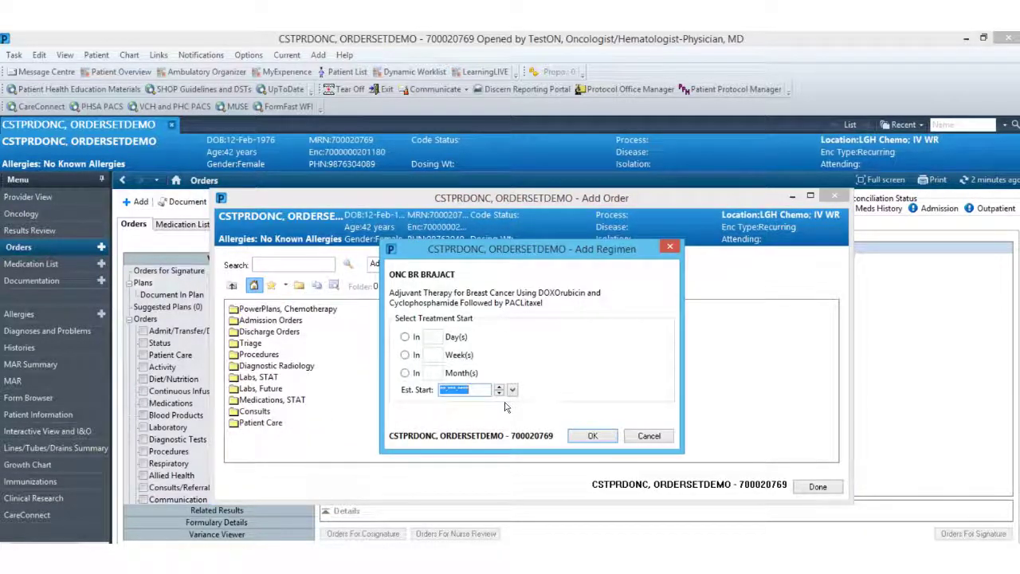
click(598, 440)
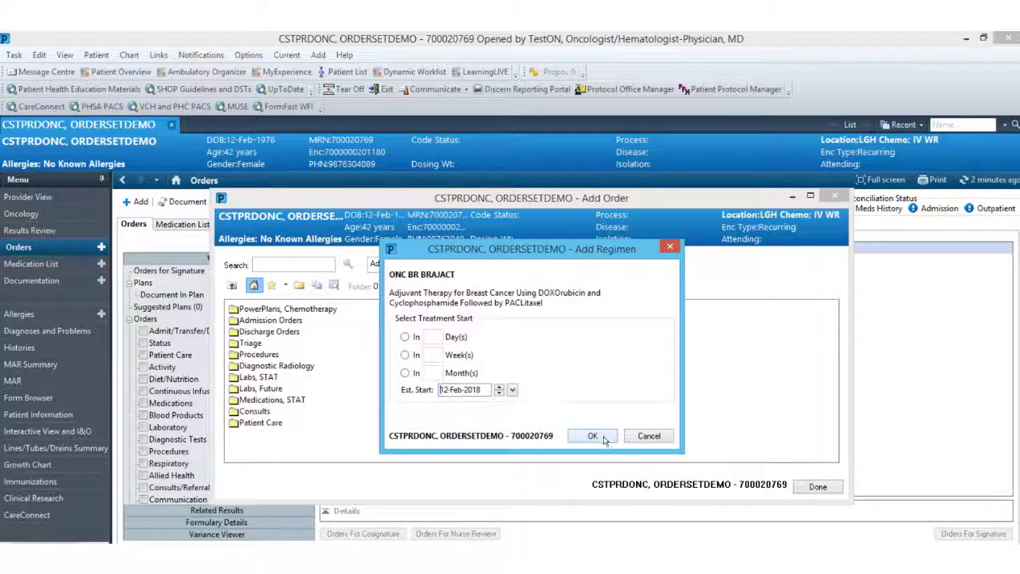
click(807, 488)
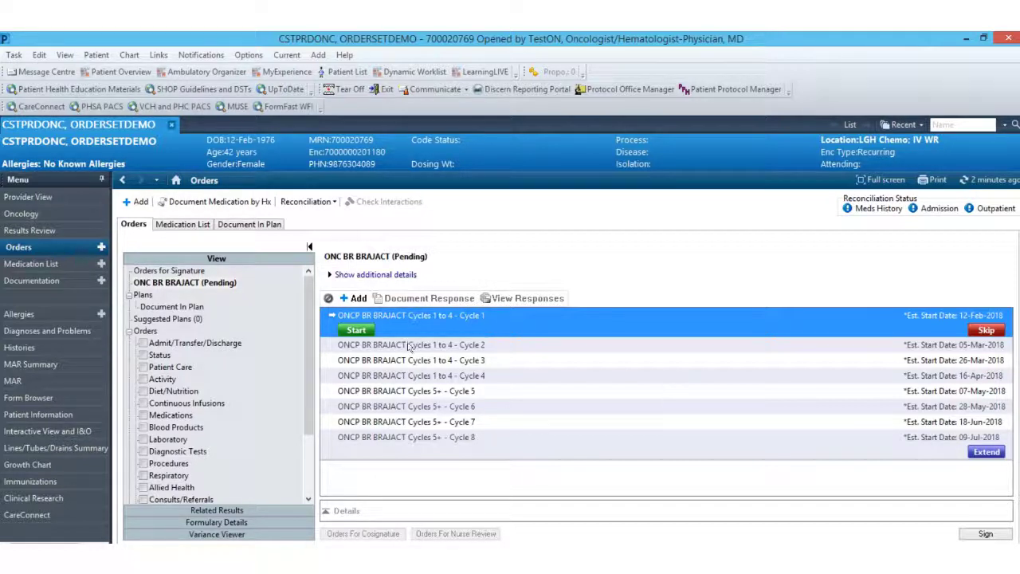
Step: Start Cycle 1 with the default Add Plan settings, making its Day 1 phases future pending for 13-Feb-2018
click(356, 330)
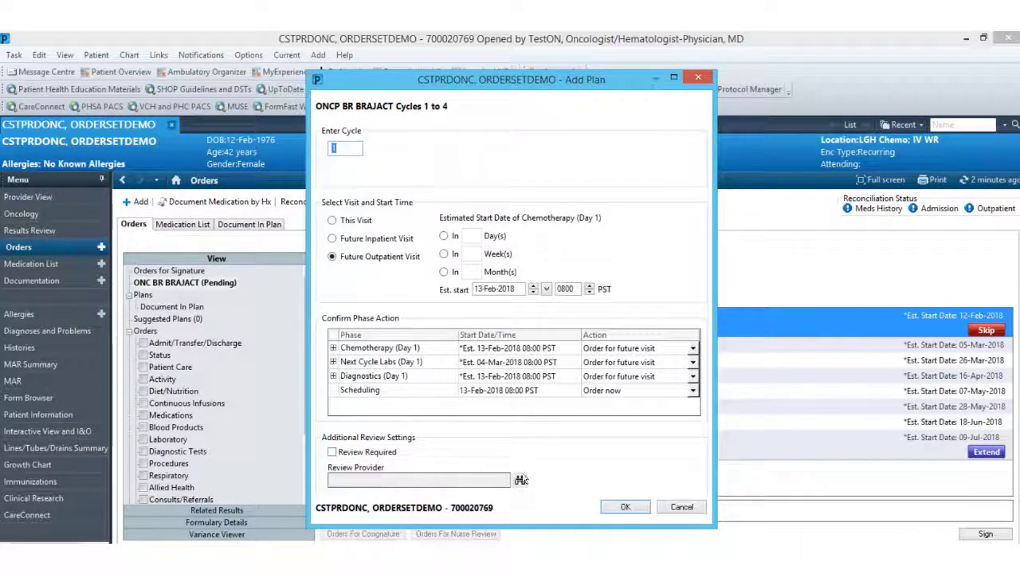
click(621, 507)
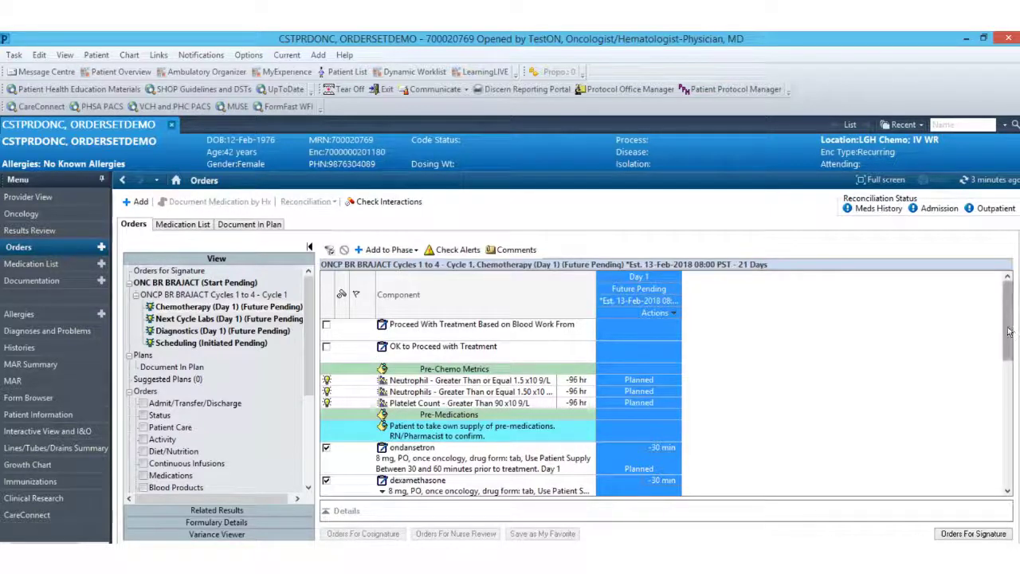
drag(1015, 333, 1014, 352)
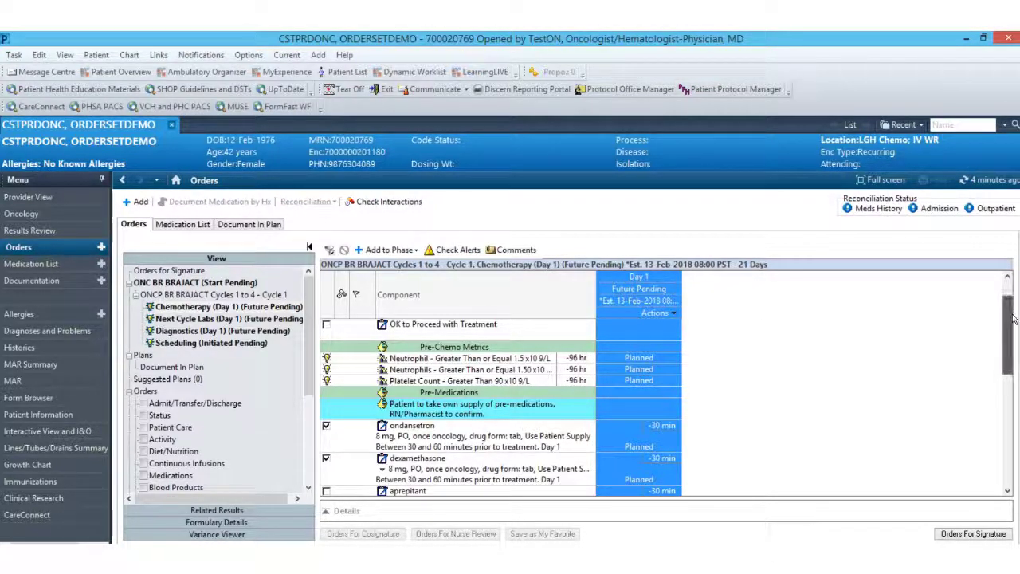
scroll(1012, 319, down, 1)
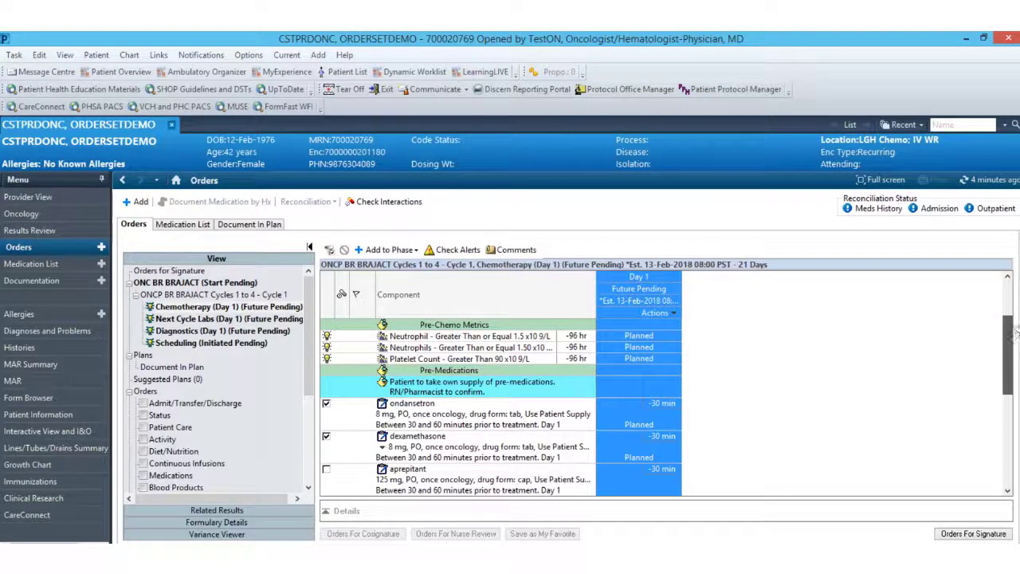
scroll(1013, 334, down, 1)
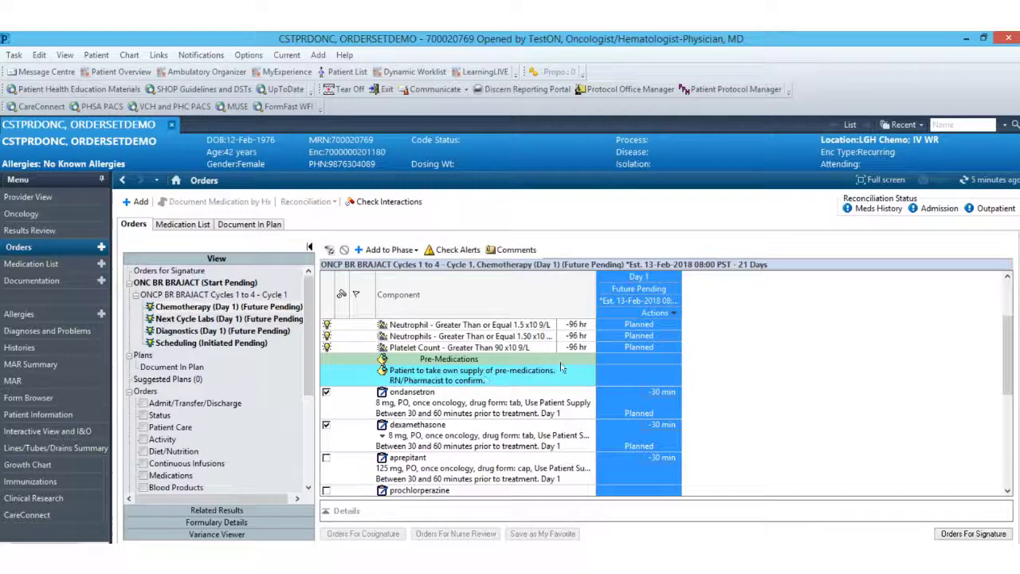
drag(1009, 365, 1013, 404)
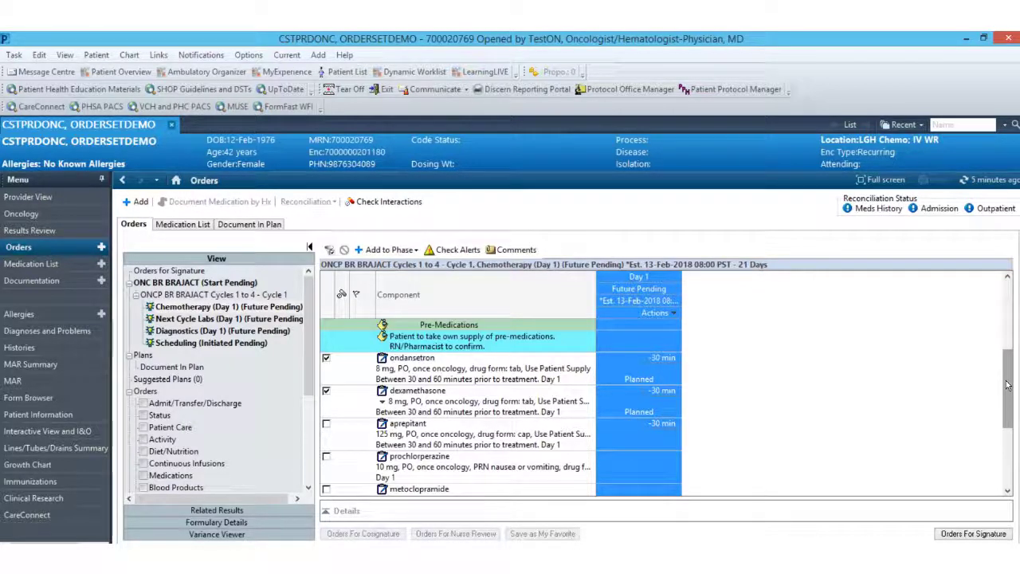
drag(1006, 385, 1016, 452)
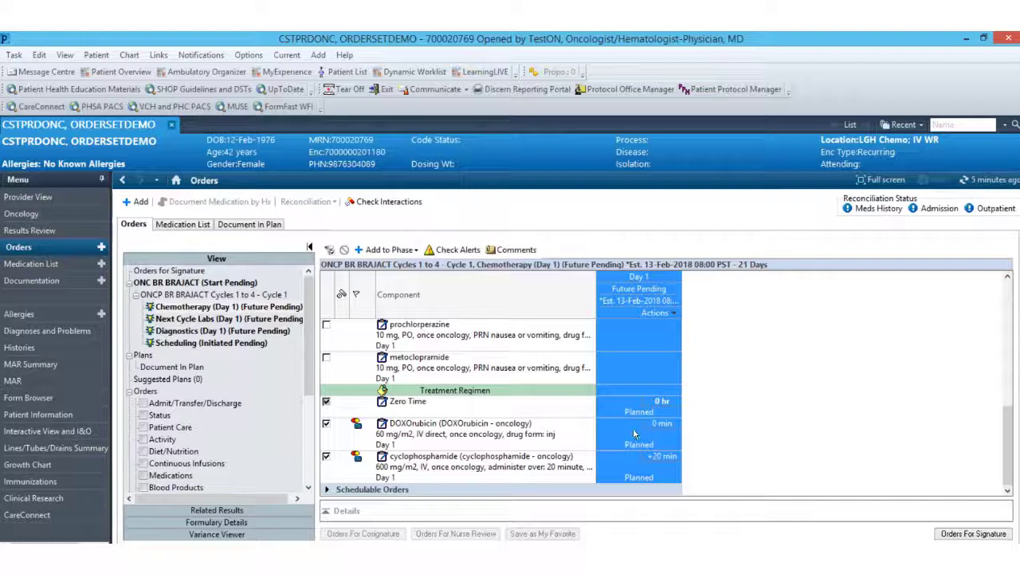
drag(1003, 457, 1007, 422)
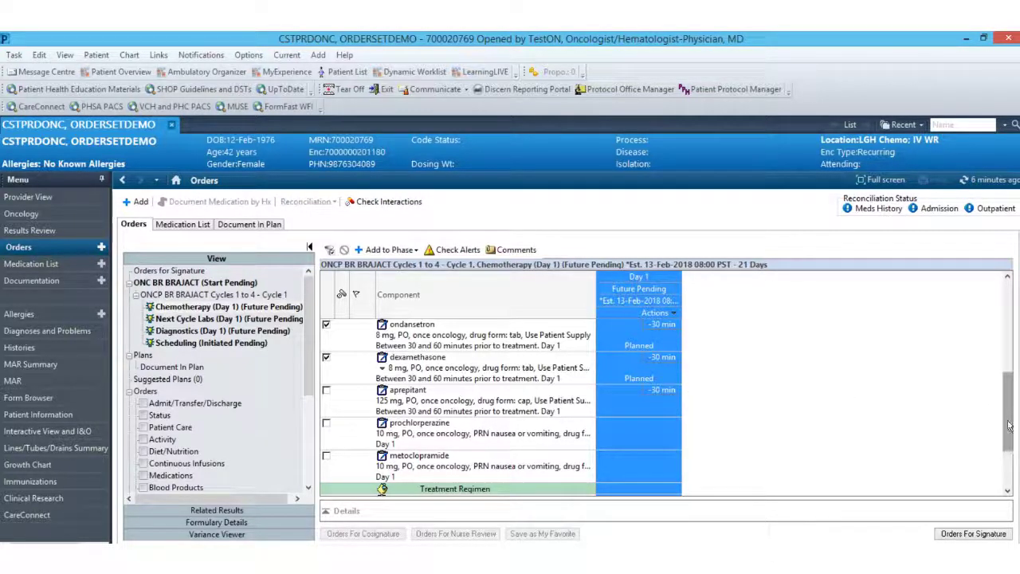
drag(1008, 424, 1005, 489)
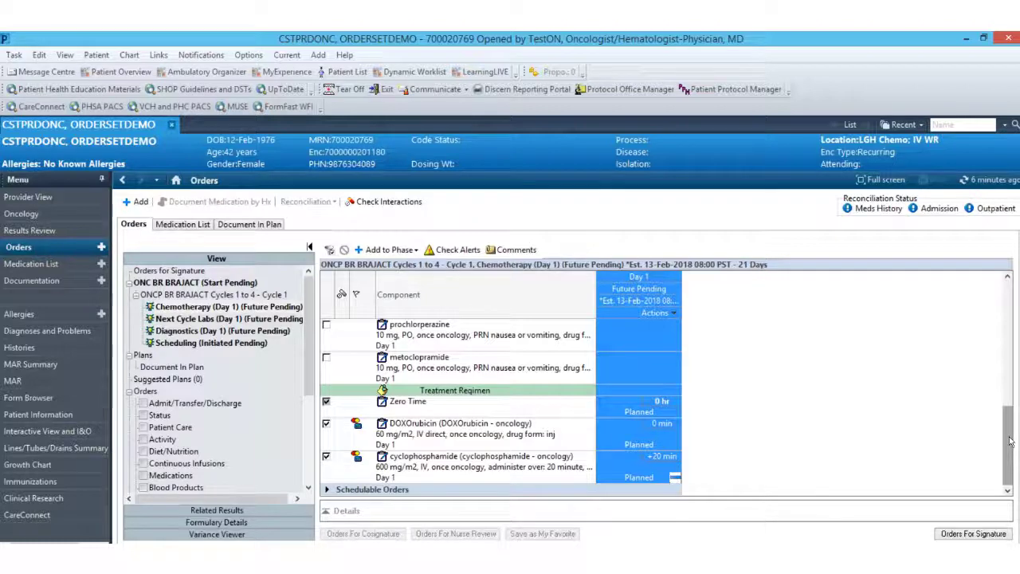
drag(1009, 441, 1010, 299)
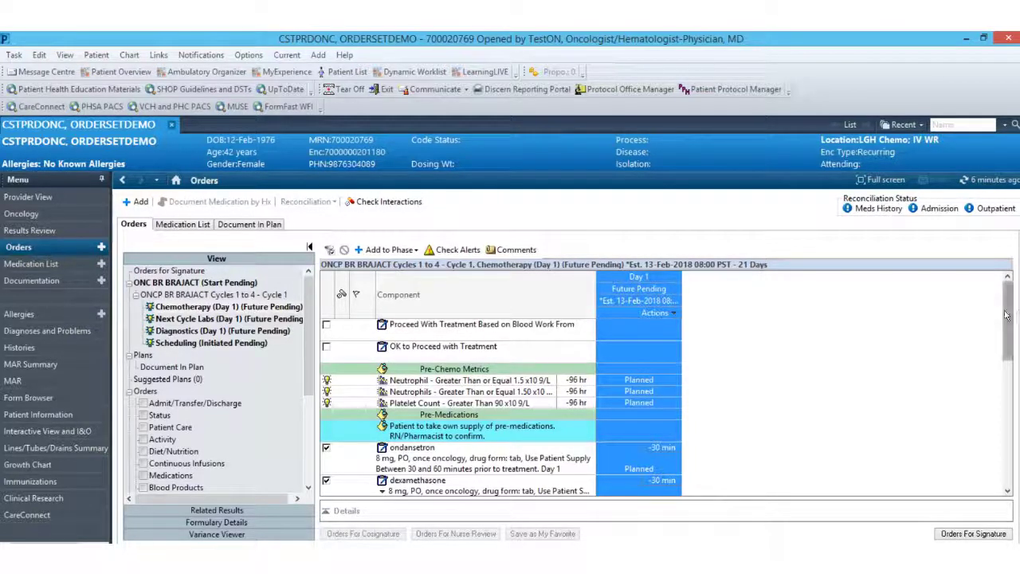
drag(1009, 320, 1010, 344)
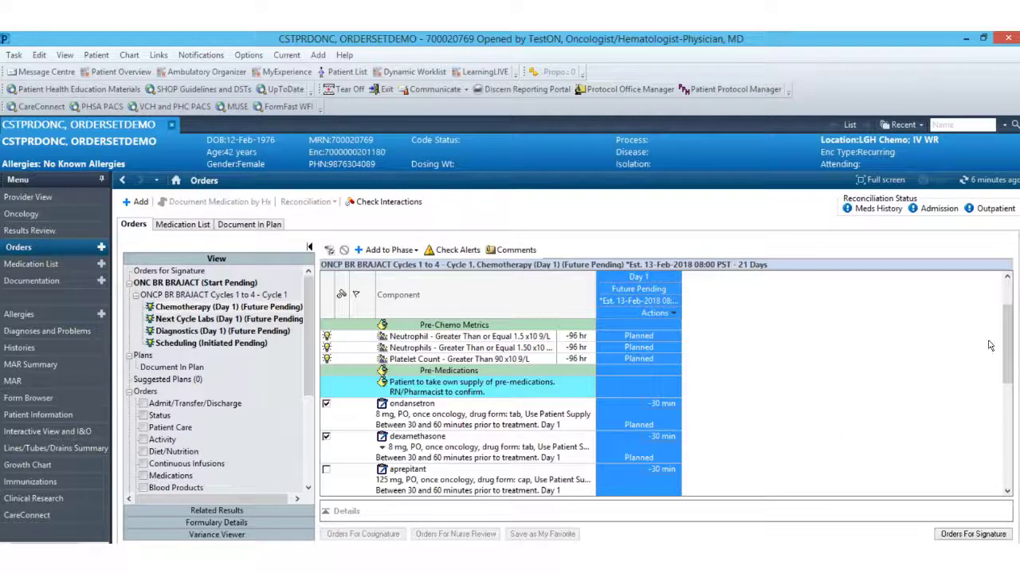
drag(1007, 356, 1009, 475)
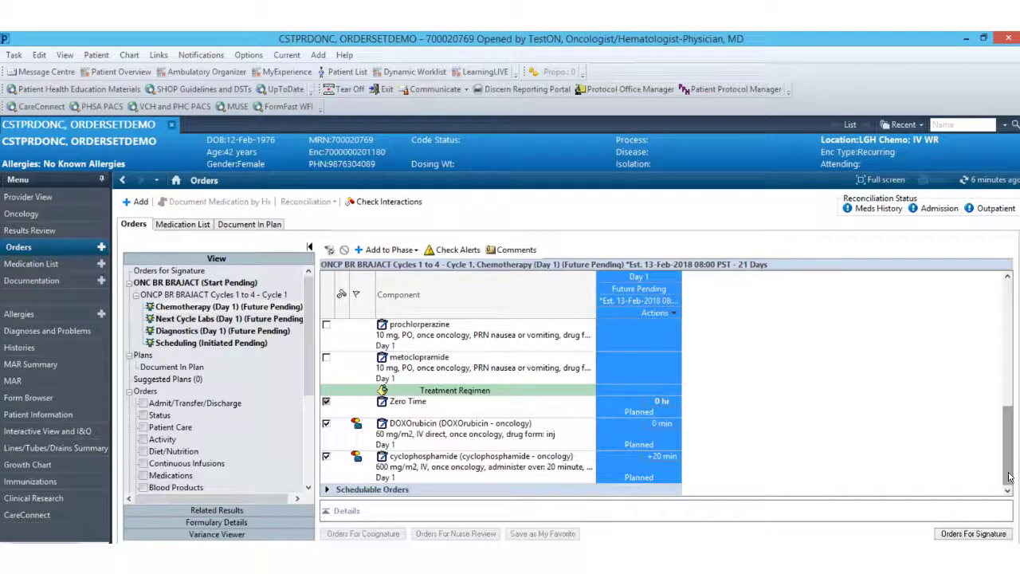
Step: Keep the Infusion Chemotherapy Visit at Routine priority, 115-minute chair and 60-minute nurse time
click(326, 489)
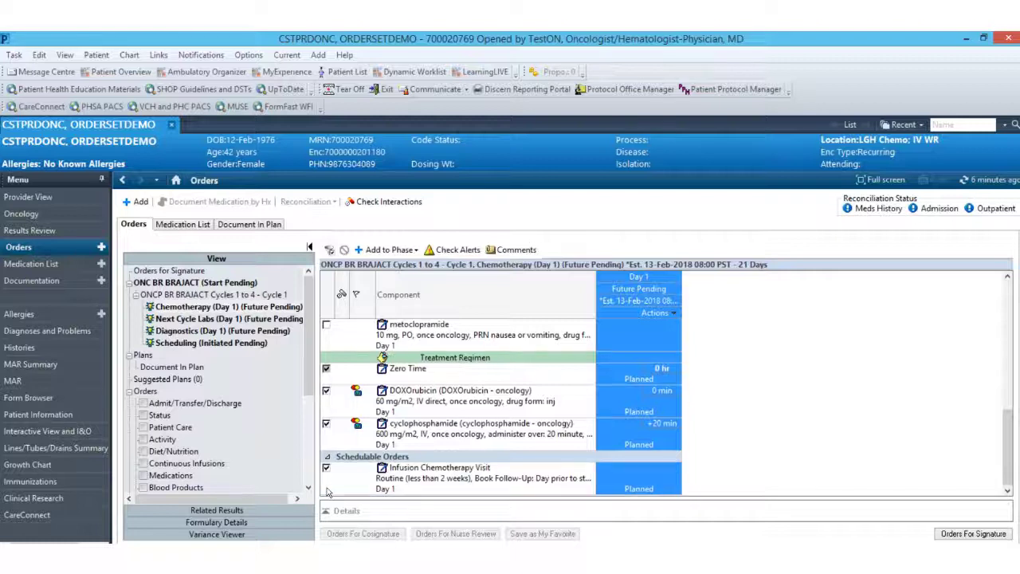
click(468, 469)
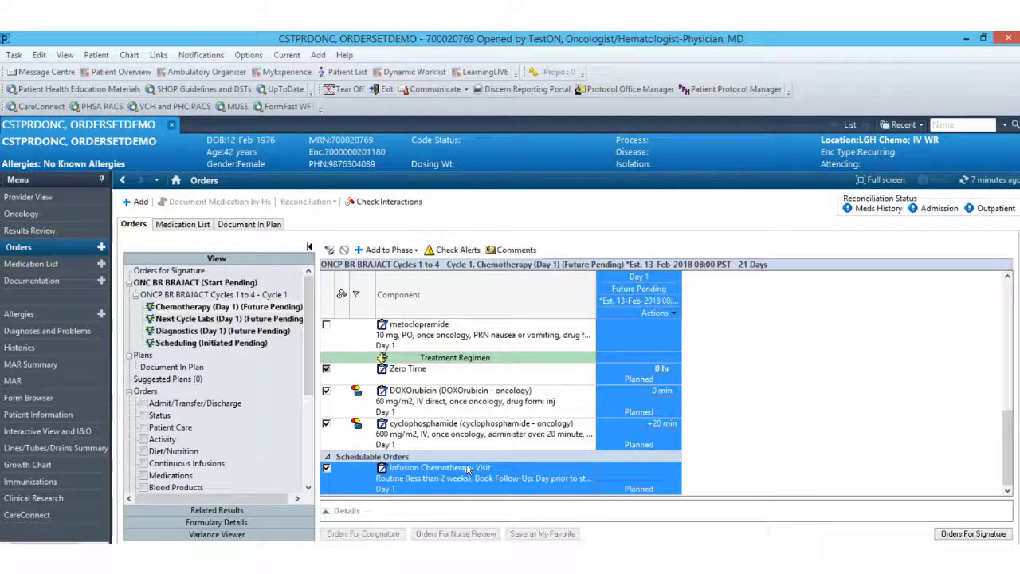
right_click(467, 470)
click(472, 472)
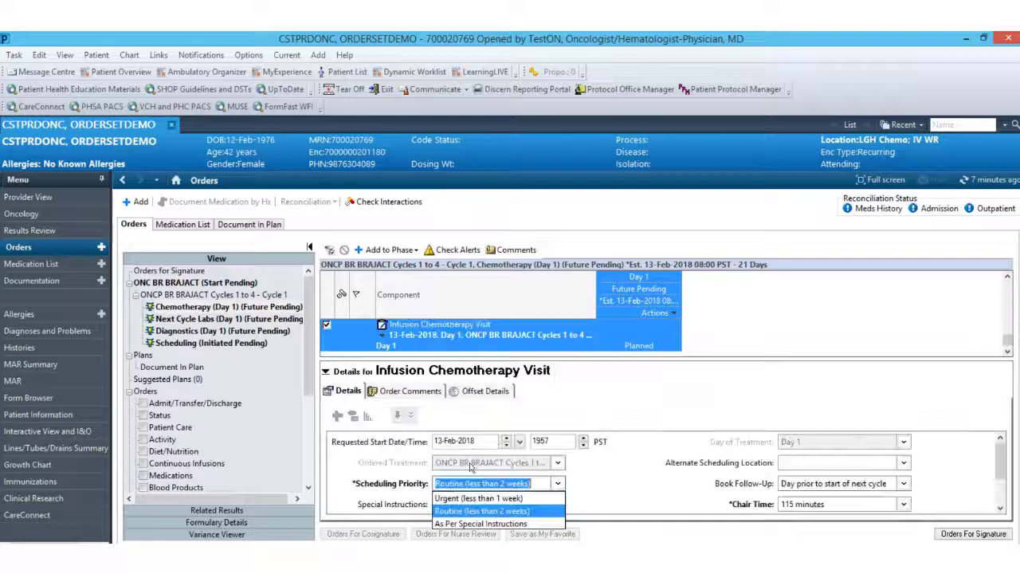
click(335, 473)
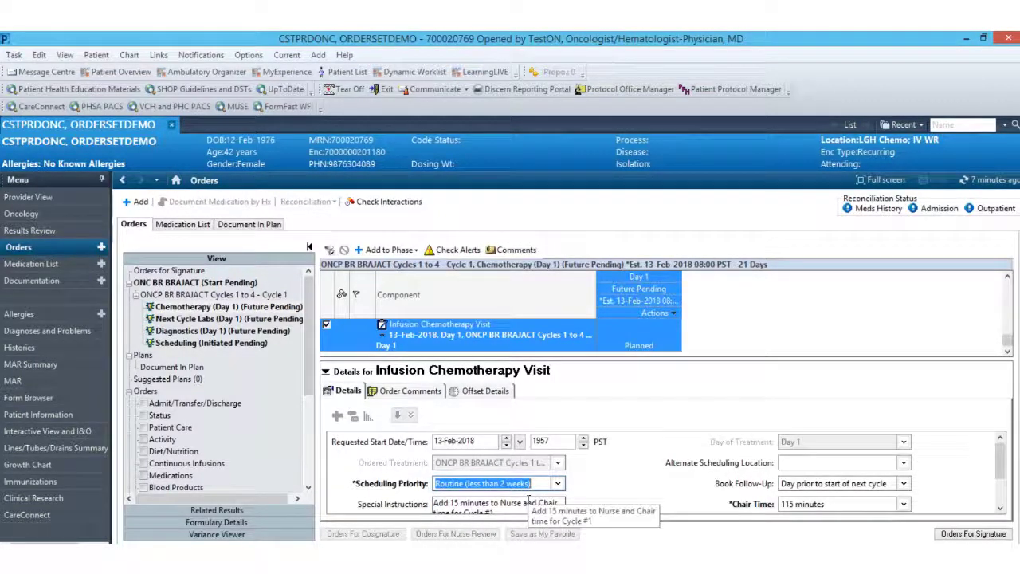
click(558, 483)
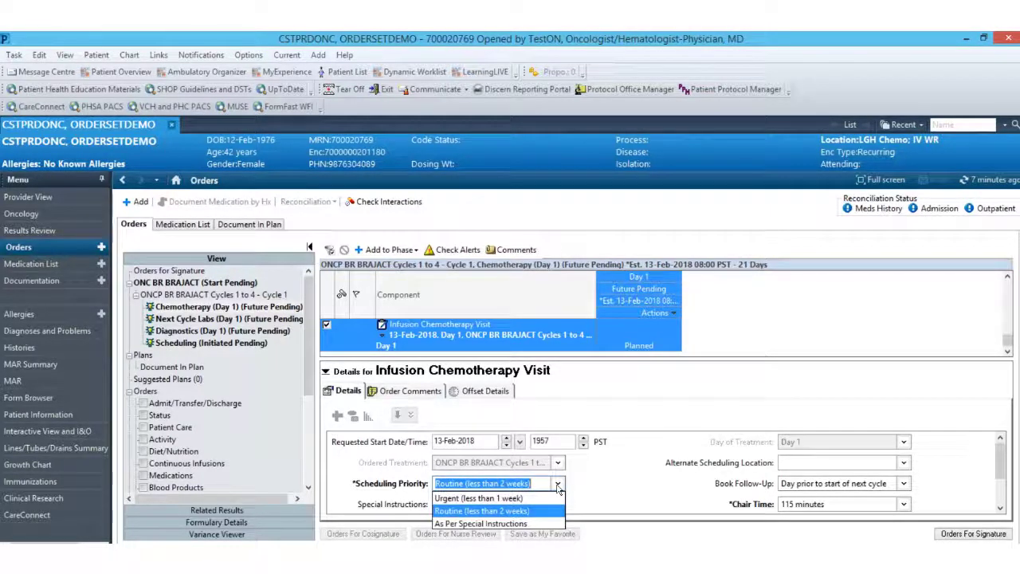
click(592, 482)
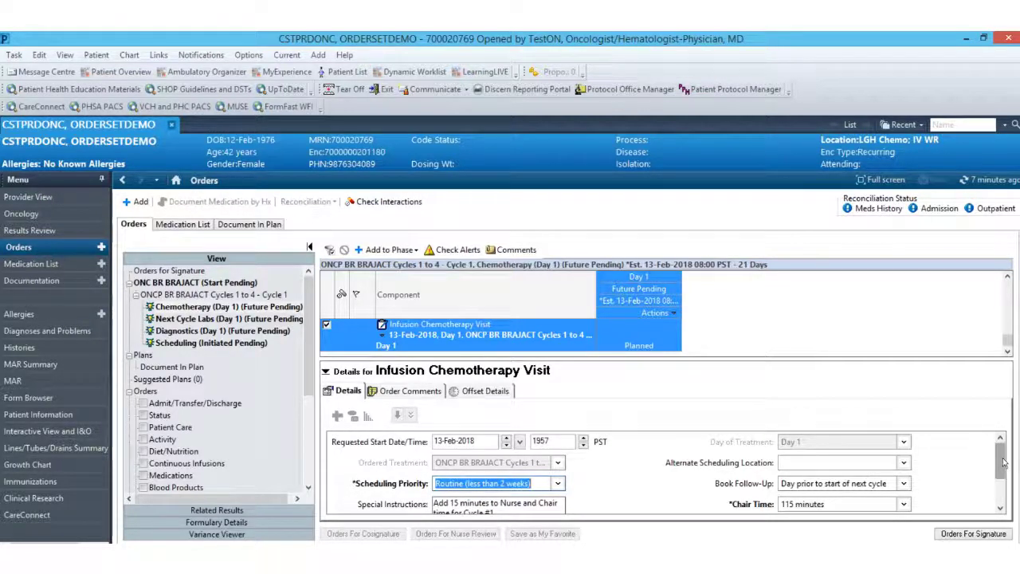
drag(1003, 464, 1006, 481)
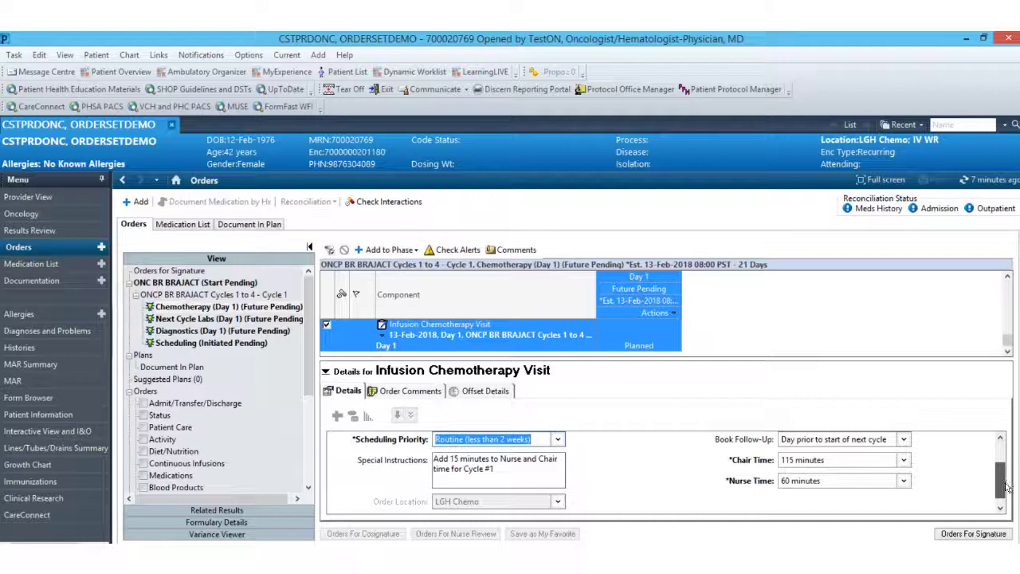
drag(1005, 487, 1005, 495)
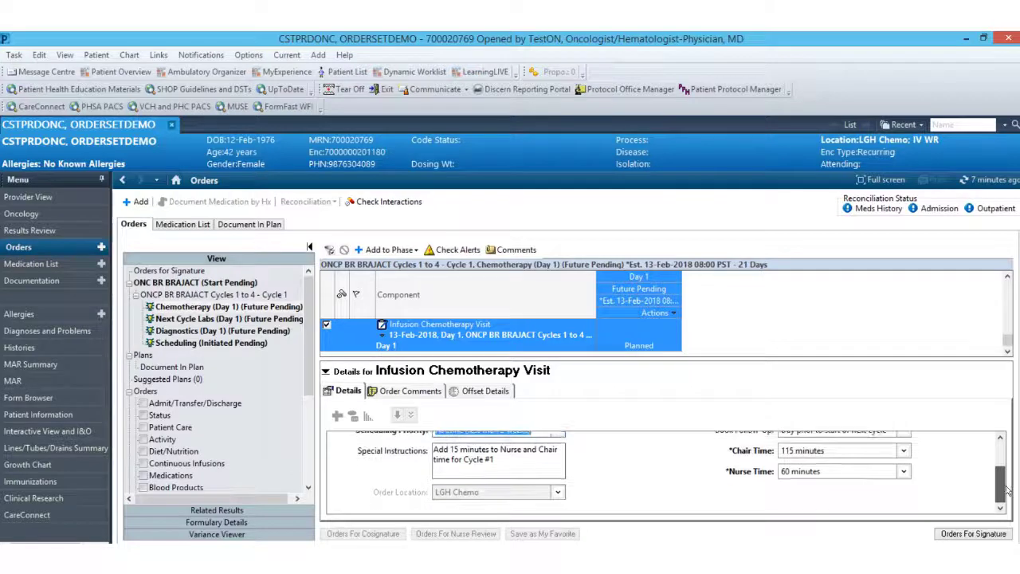
click(326, 372)
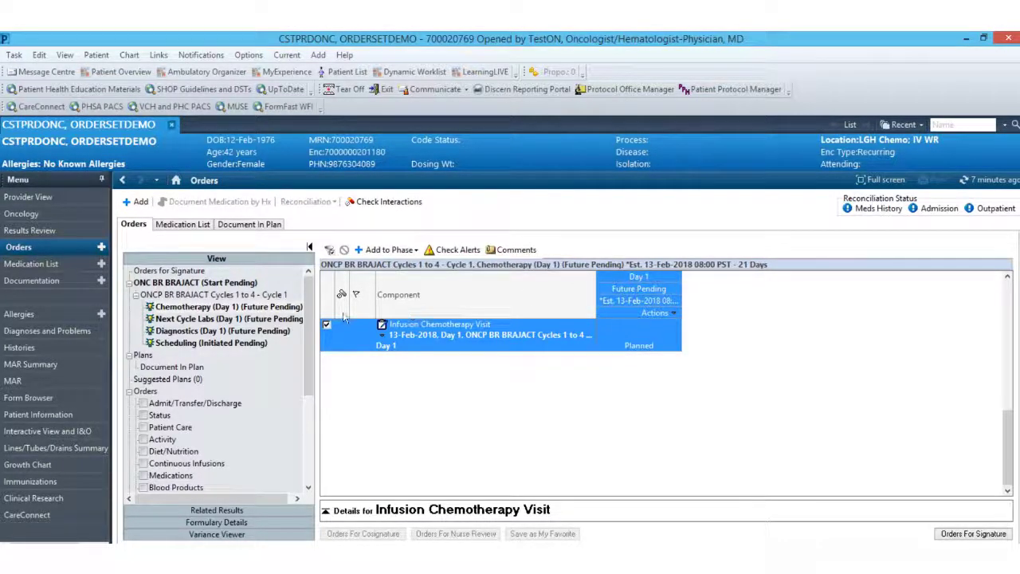
Step: Review the Next Cycle Labs (Day 1) orders, then show the Diagnostics (Day 1) MUGA and Echocardiogram orders
click(263, 318)
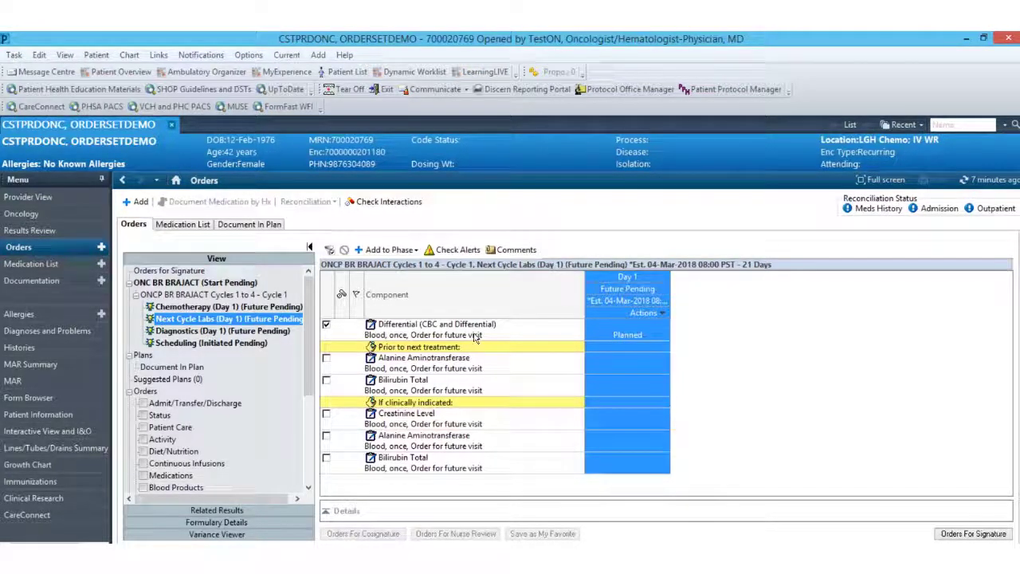
click(252, 331)
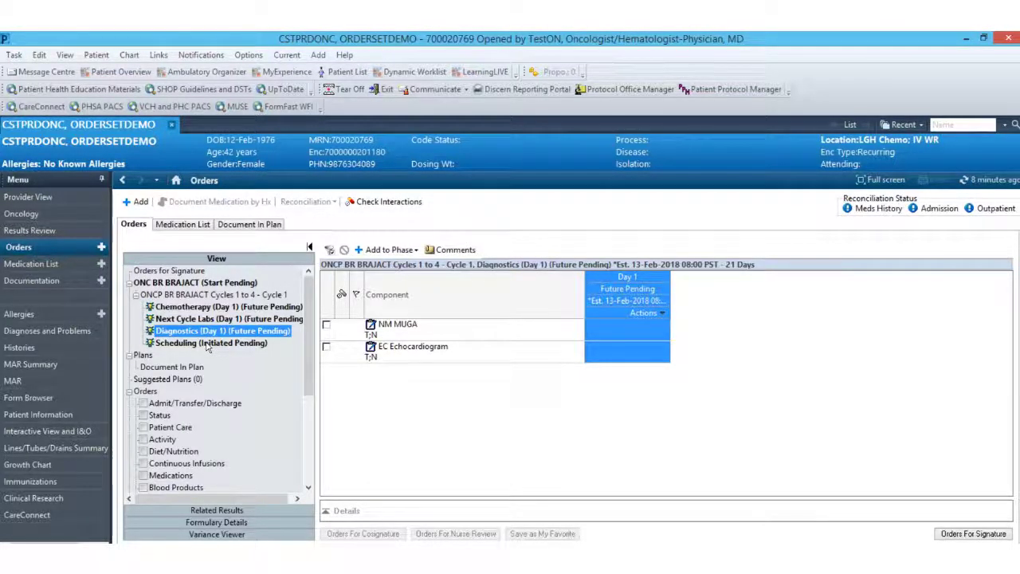
Step: Reduce DOXOrubicin to 90% of target, a 94 mg IV dose, with Neutropenia as the reason
click(182, 306)
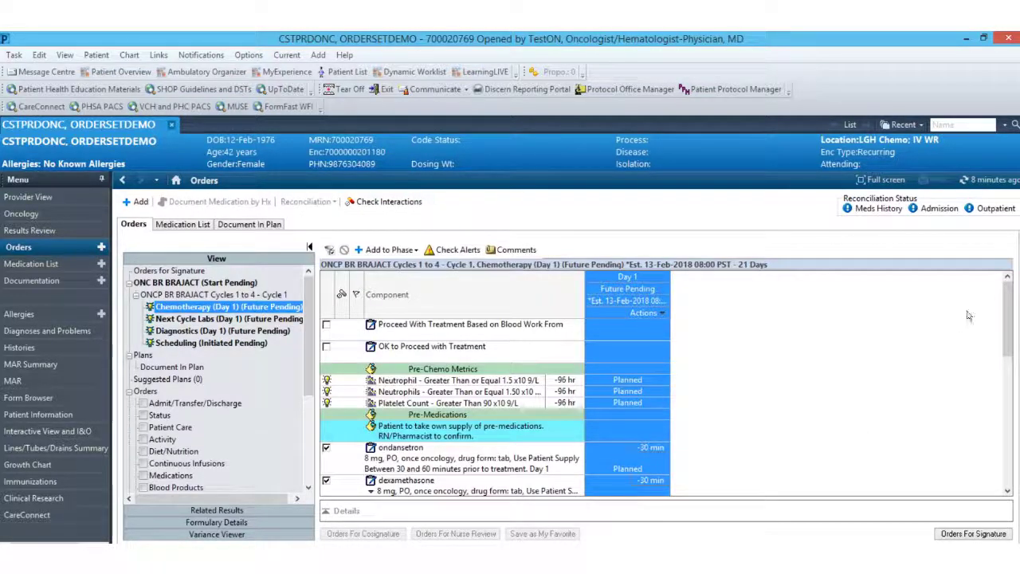
drag(1006, 302, 996, 453)
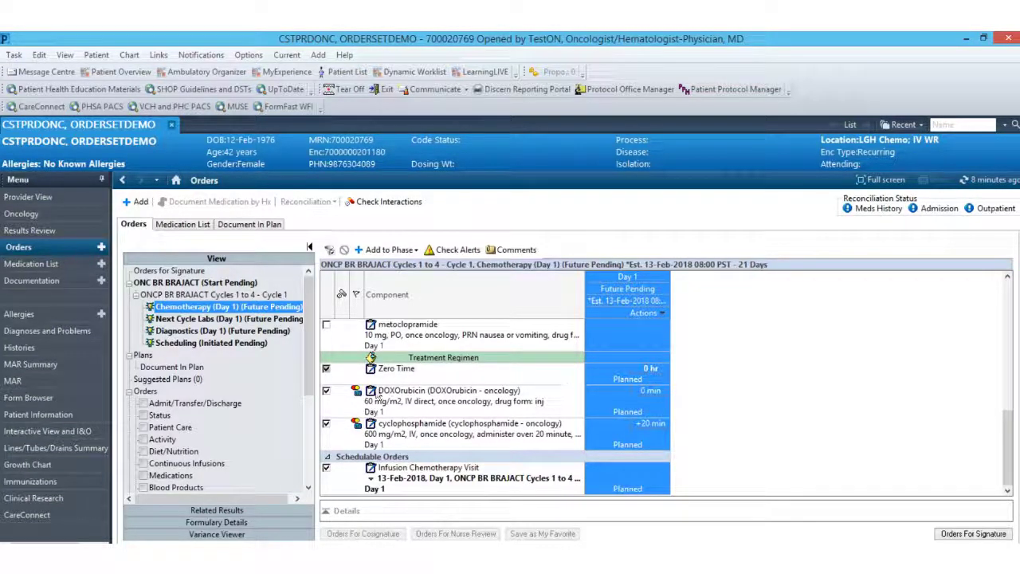
mouse_move(357, 392)
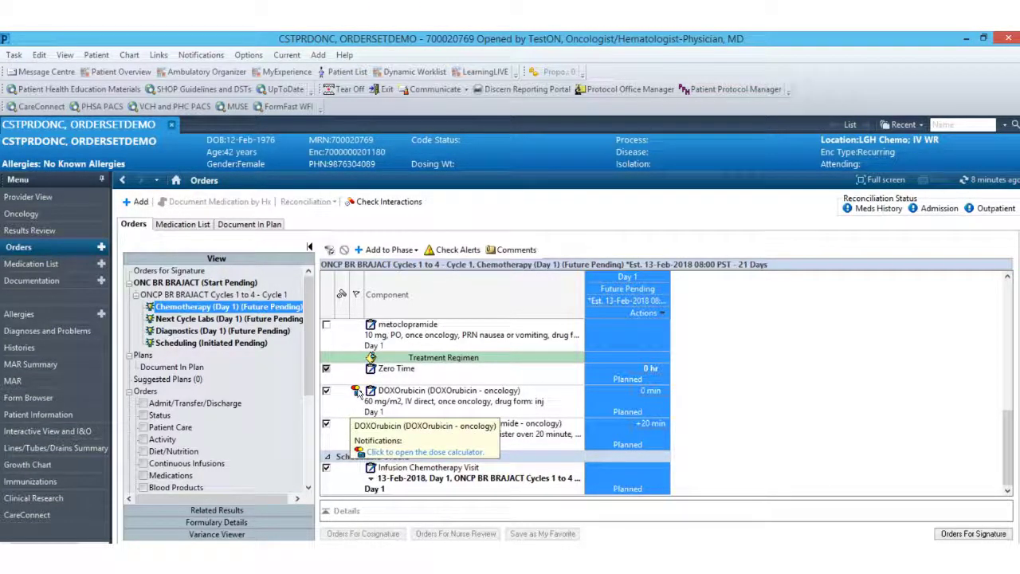
click(357, 392)
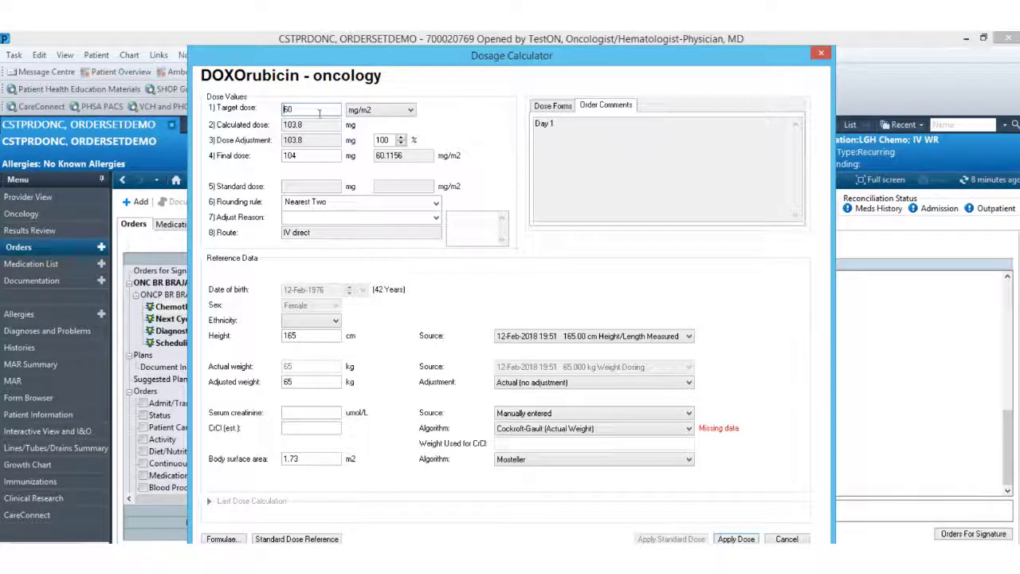
click(296, 335)
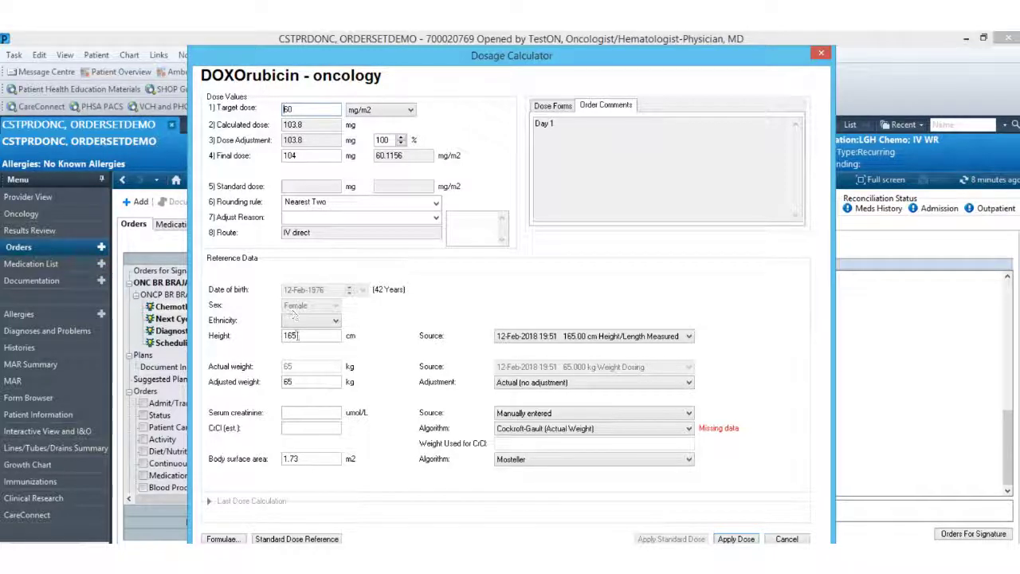
click(401, 144)
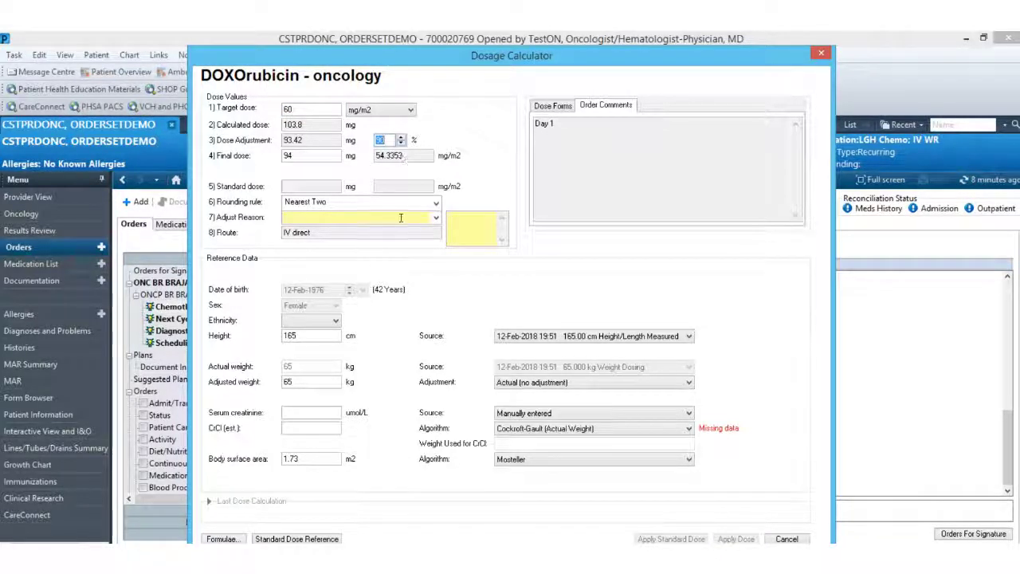
click(436, 219)
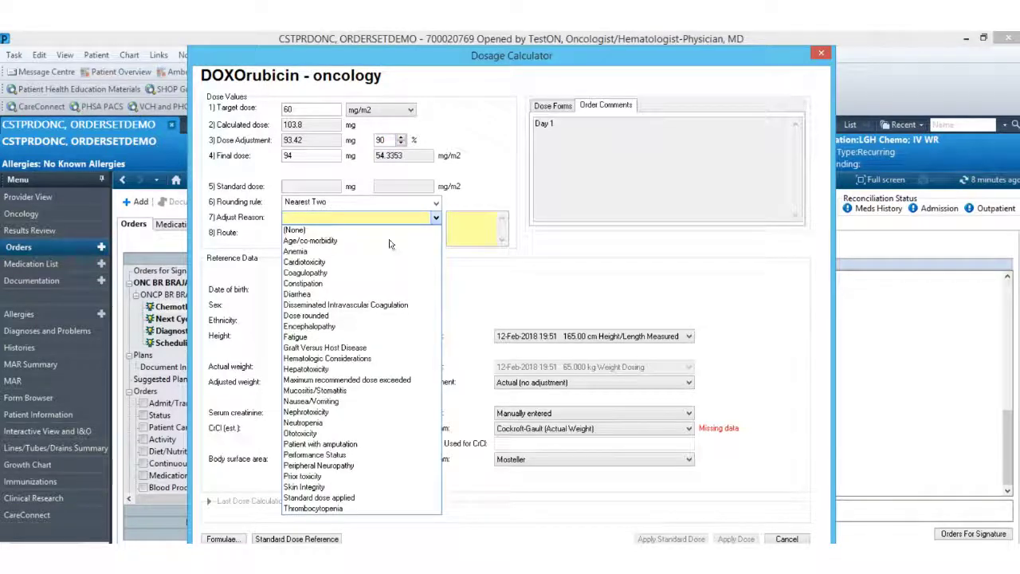
click(321, 425)
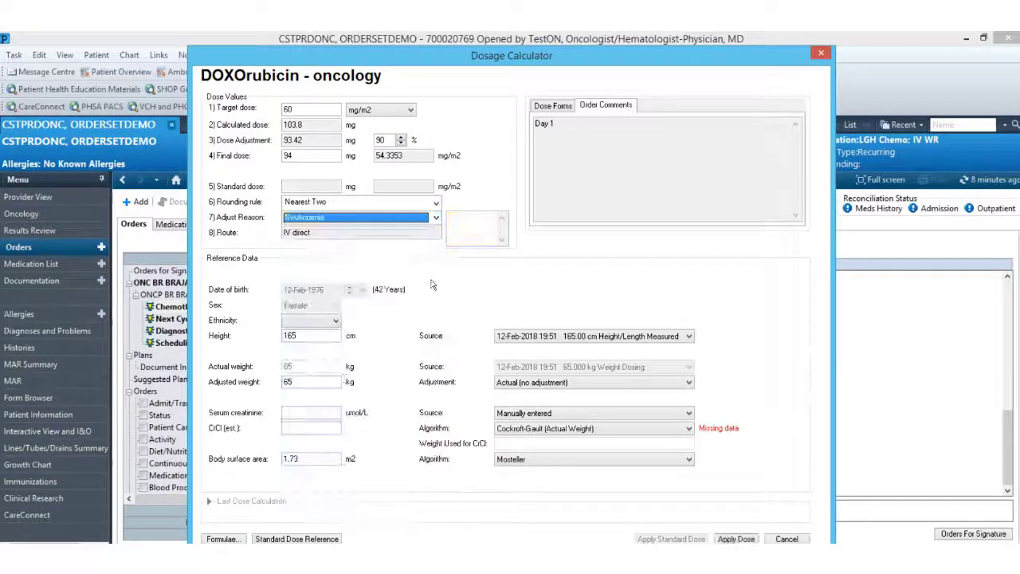
click(735, 539)
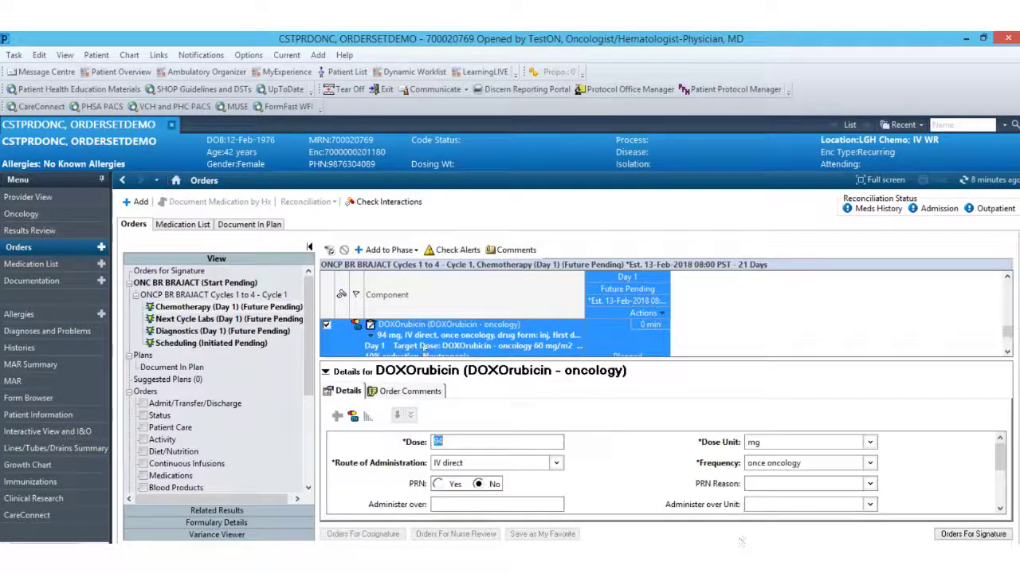
Step: Apply cyclophosphamide's calculated 1,040 mg IV dose at 100% of 600 mg/m2
click(326, 371)
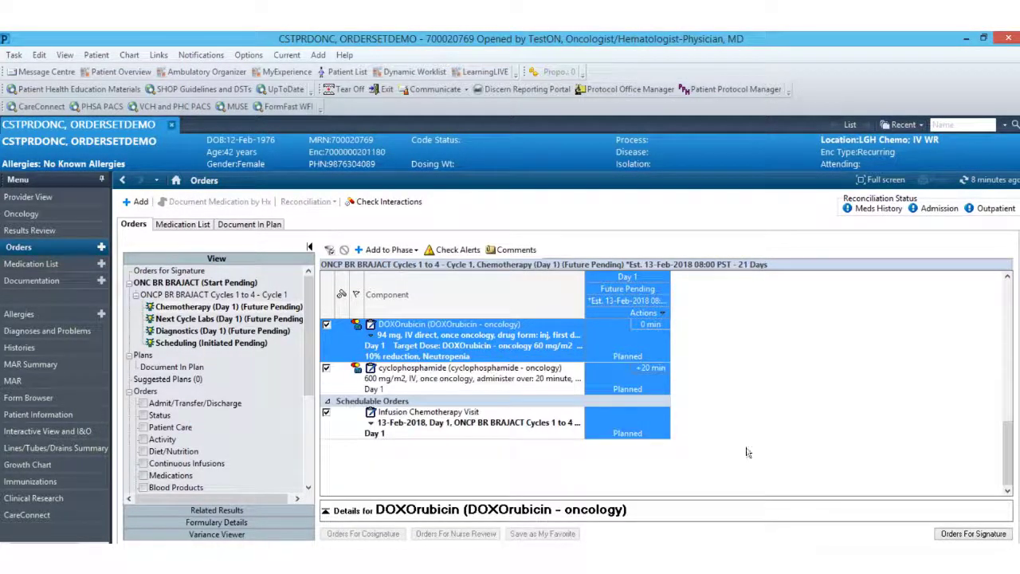
click(491, 371)
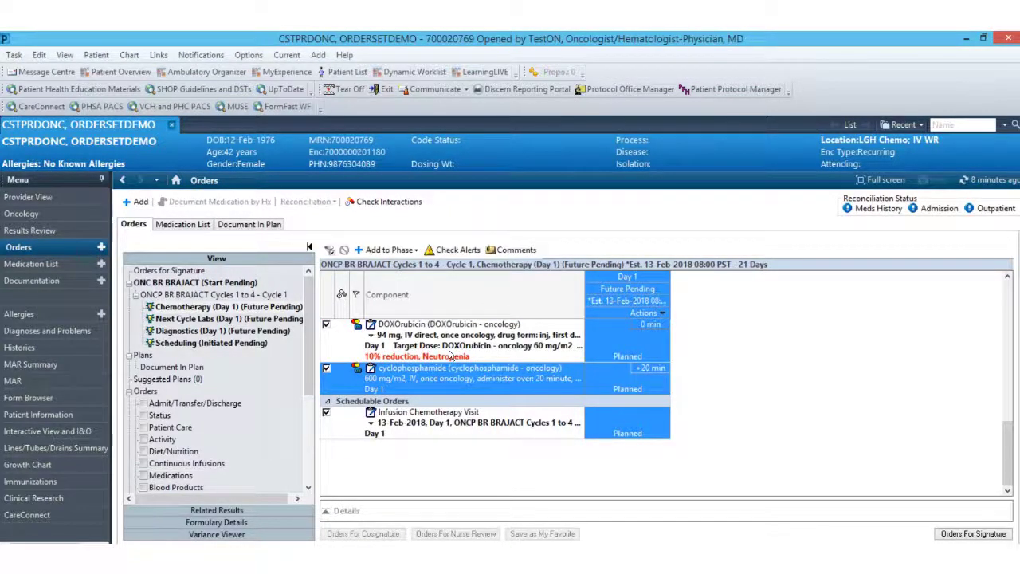
mouse_move(450, 357)
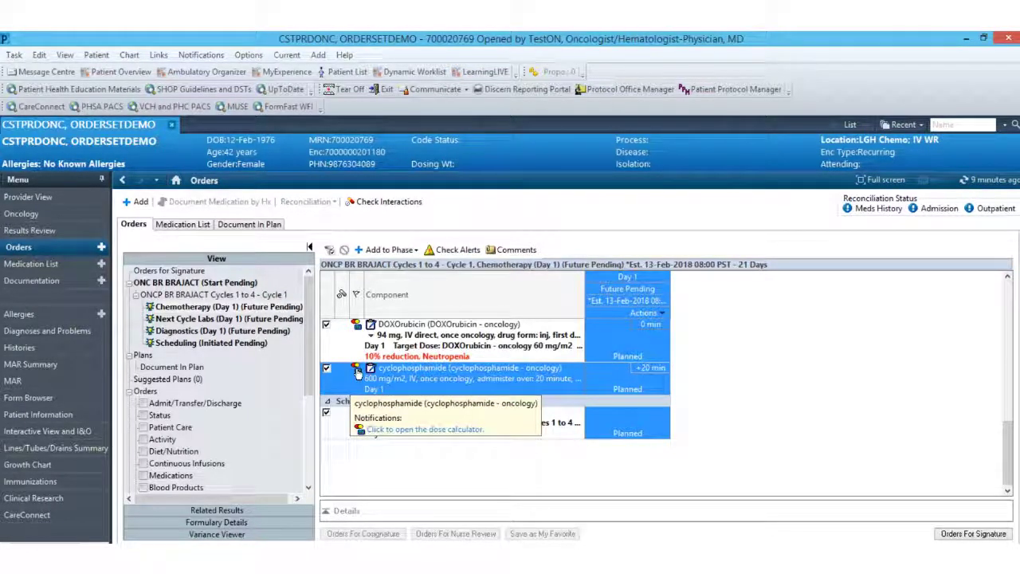
click(357, 373)
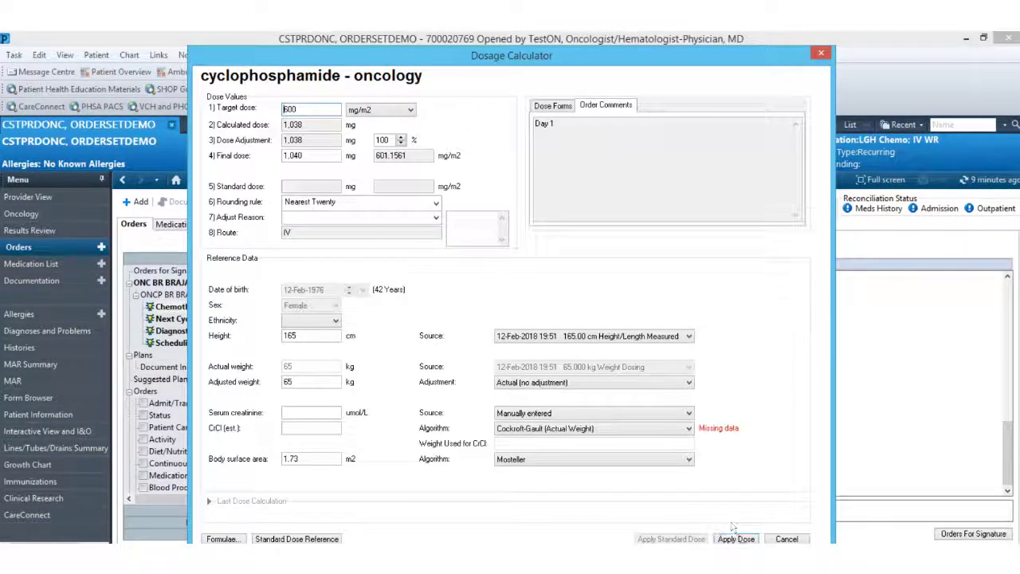
click(735, 540)
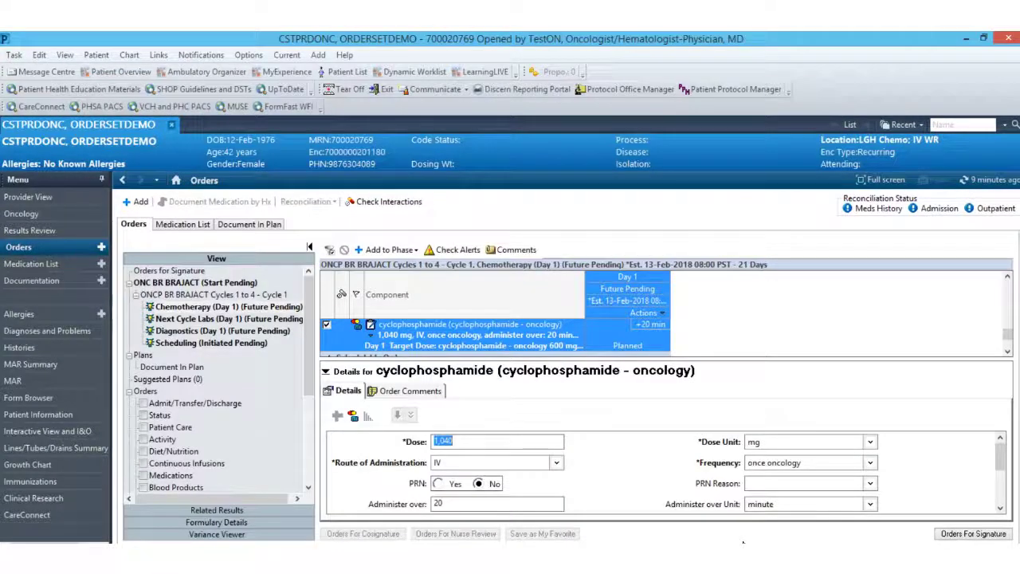
click(326, 371)
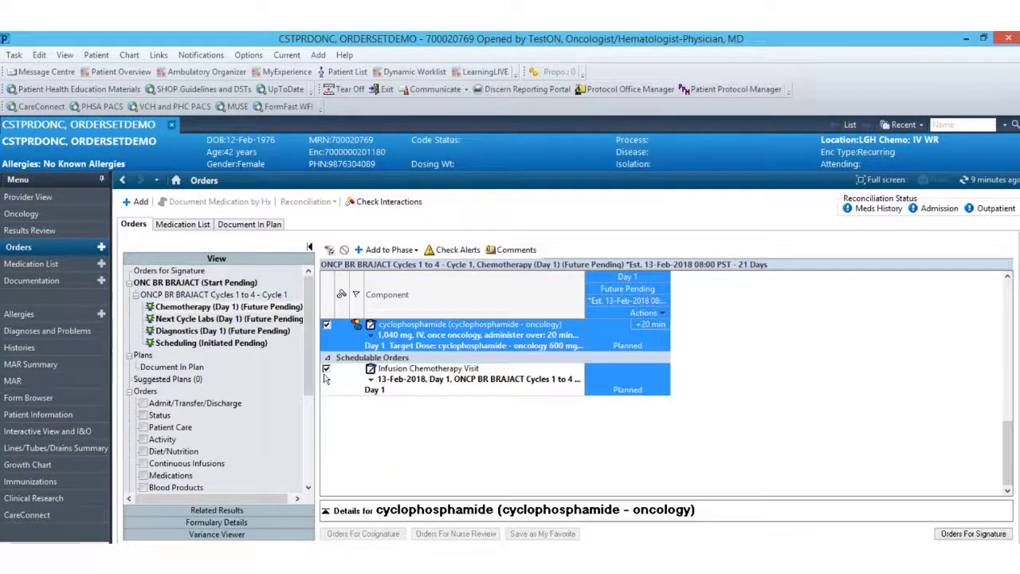
Step: Review and sign the ONC BR BRAJACT orders so all its phases show Processing
click(985, 535)
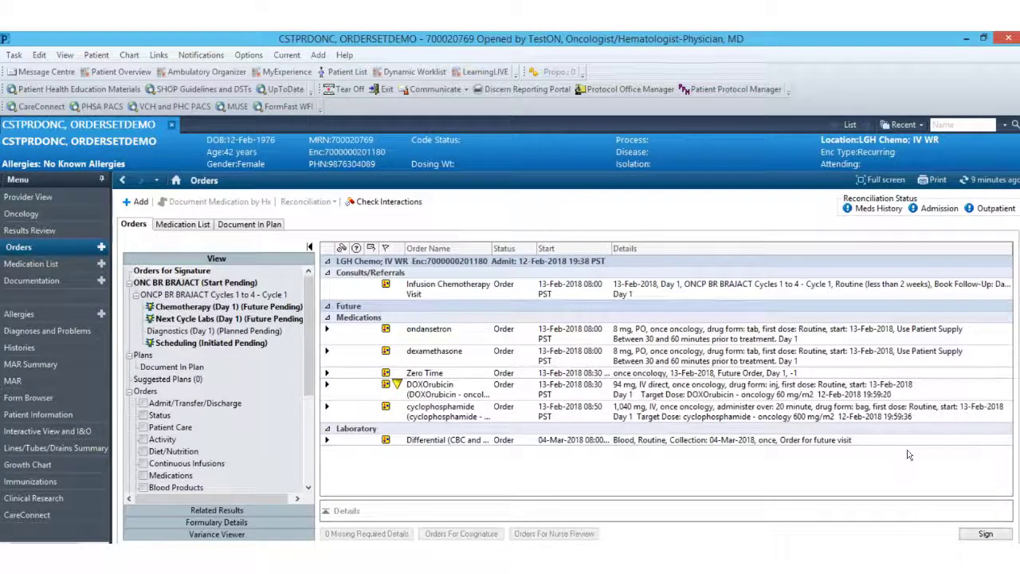
click(987, 533)
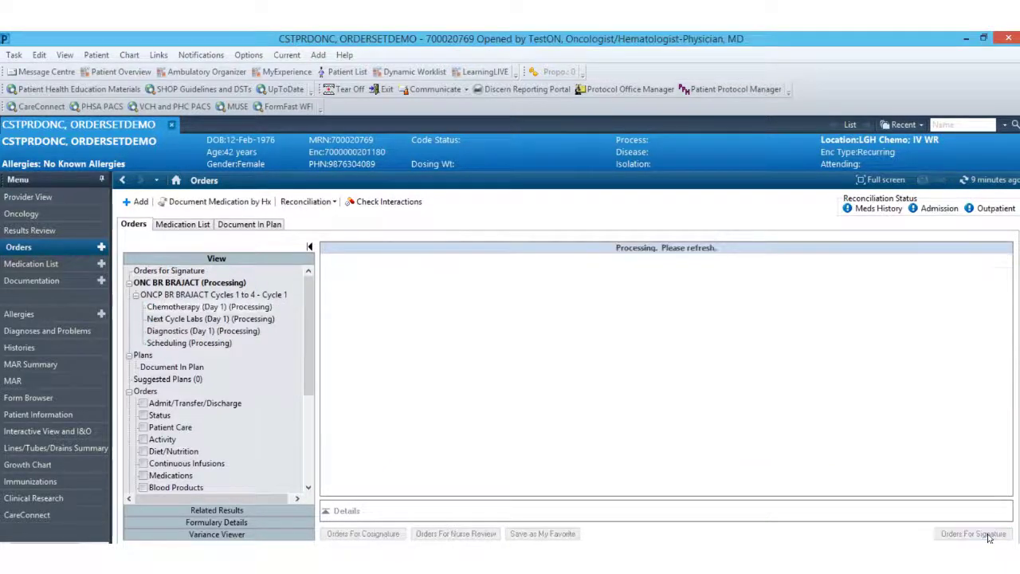
Step: Reload the orders so the BRAJACT plan shows Started and Chemotherapy (Day 1) shows Future
click(988, 180)
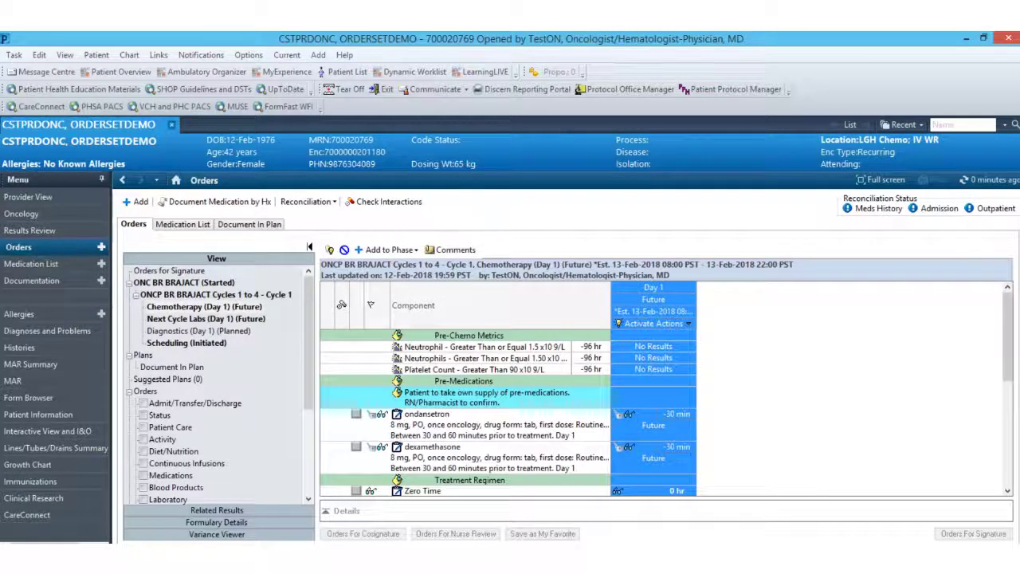
drag(1009, 316, 1007, 330)
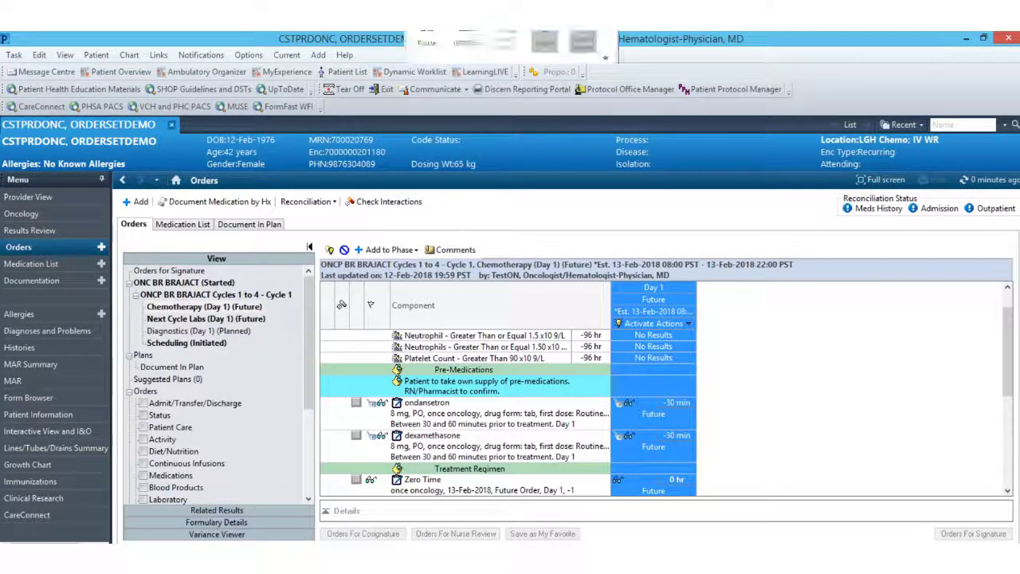
click(431, 46)
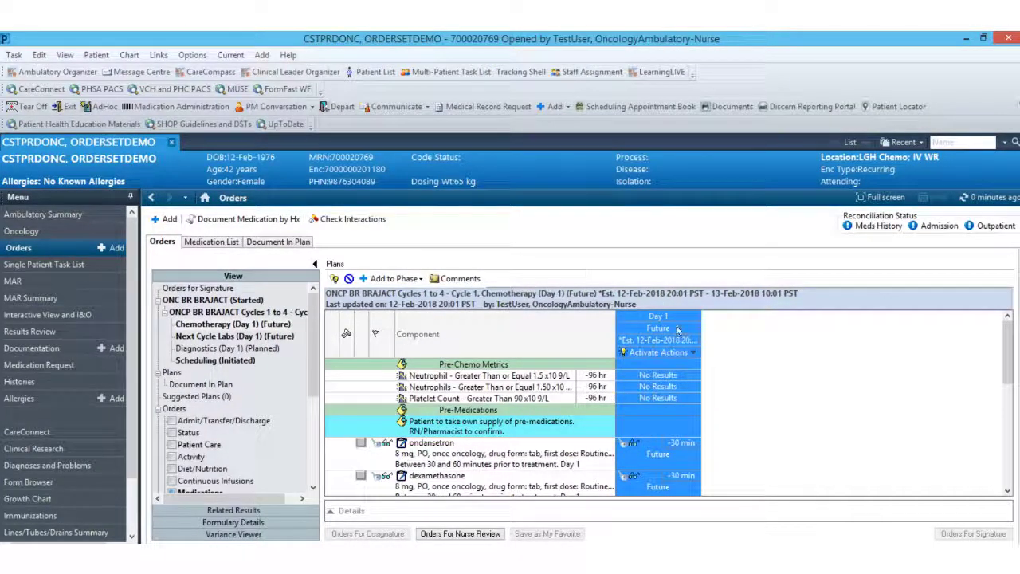
Step: Nurse-review the seven pending Cycle 1 BRAJACT orders, including chemotherapy, premedications and the infusion visit
mouse_move(1003, 343)
mouse_down()
mouse_move(1010, 364)
mouse_move(1008, 335)
mouse_up()
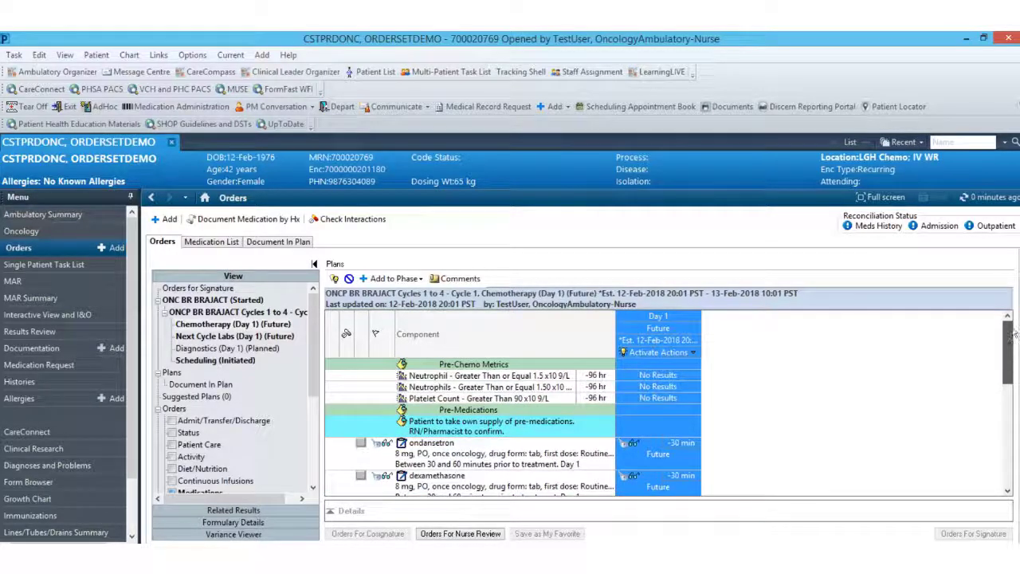
click(460, 534)
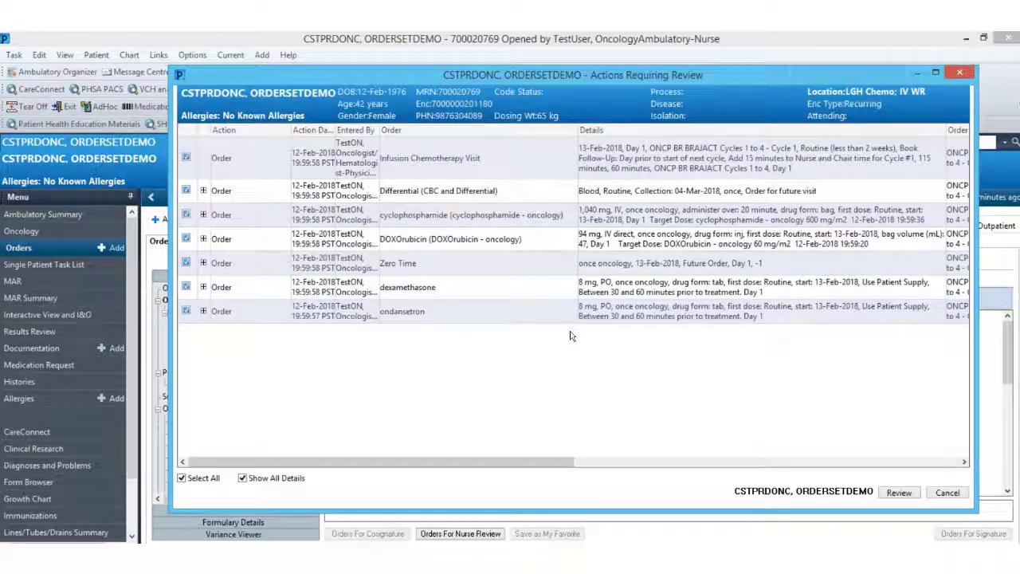
click(897, 493)
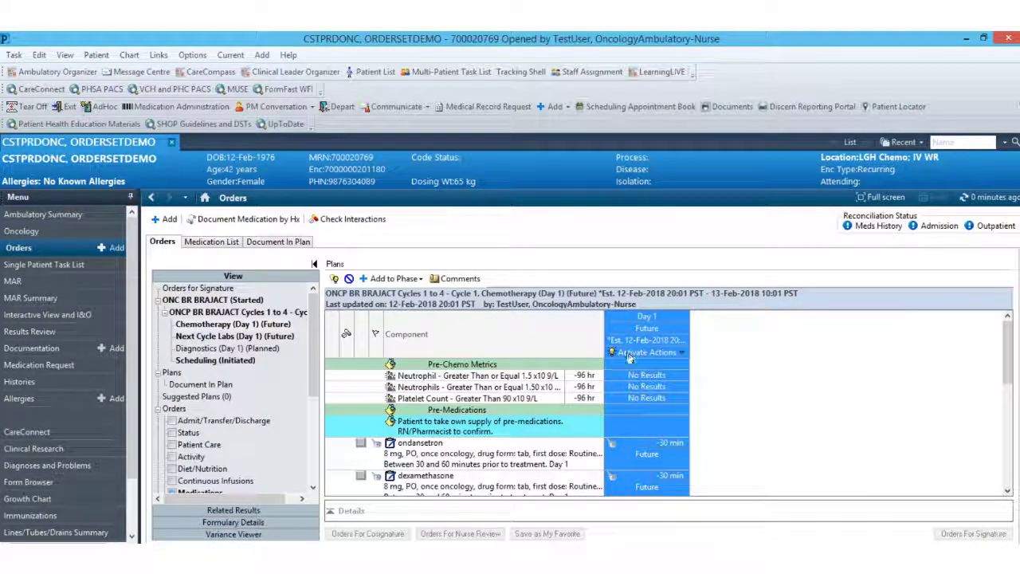
Step: Activate and sign the Chemotherapy (Day 1) phase, ordering its ondansetron and dexamethasone premedications
click(629, 355)
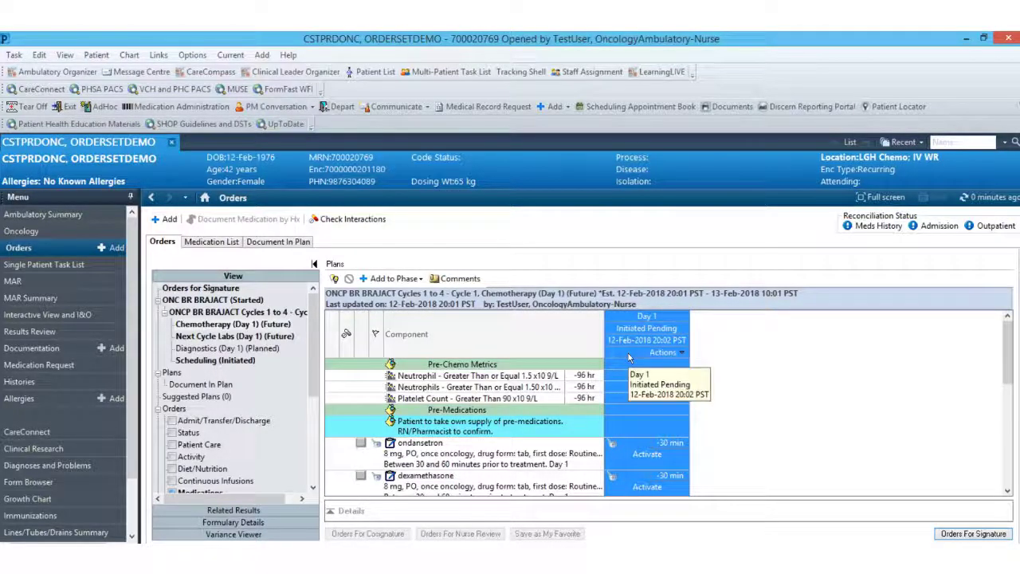
click(967, 533)
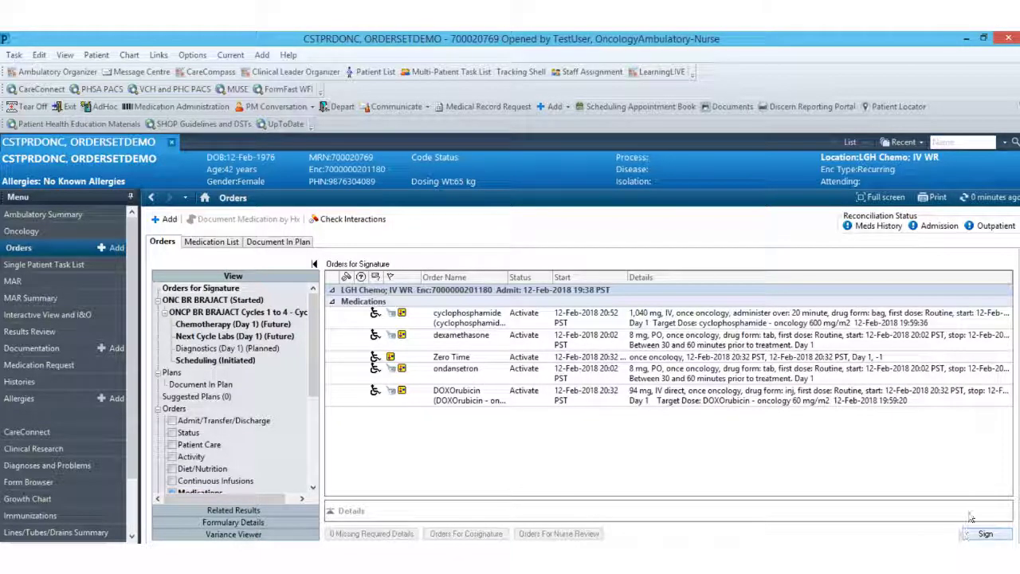
click(979, 535)
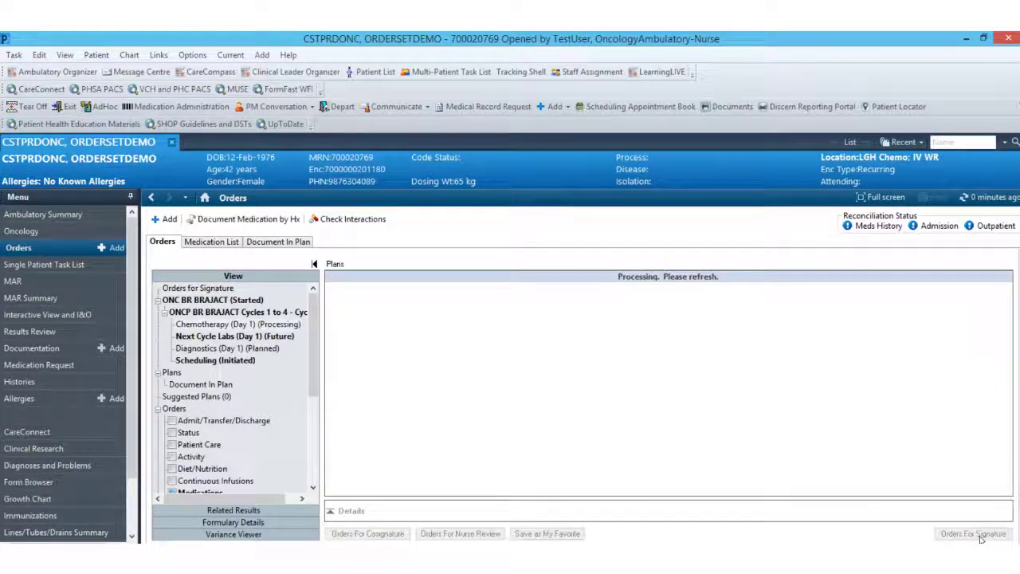
click(993, 196)
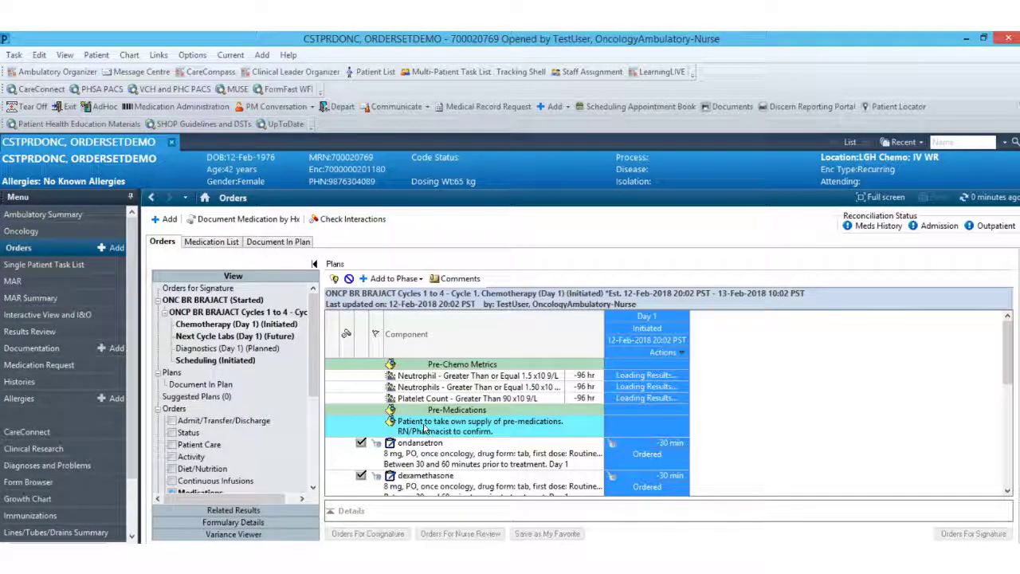
click(53, 285)
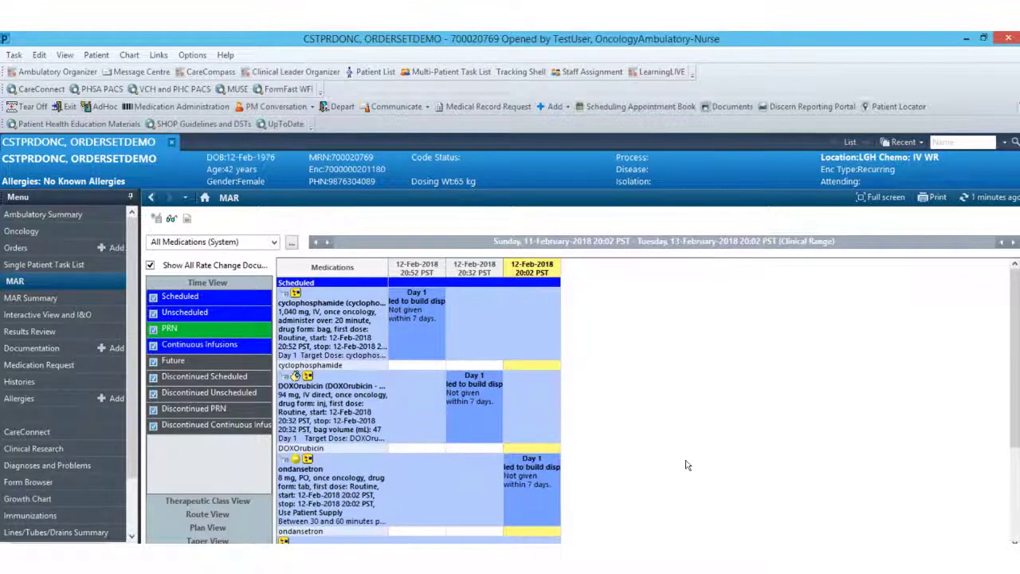
Step: Review the MAR's Day 1 cyclophosphamide, DOXOrubicin and ondansetron 8 mg PO tasks, none yet given
mouse_move(541, 484)
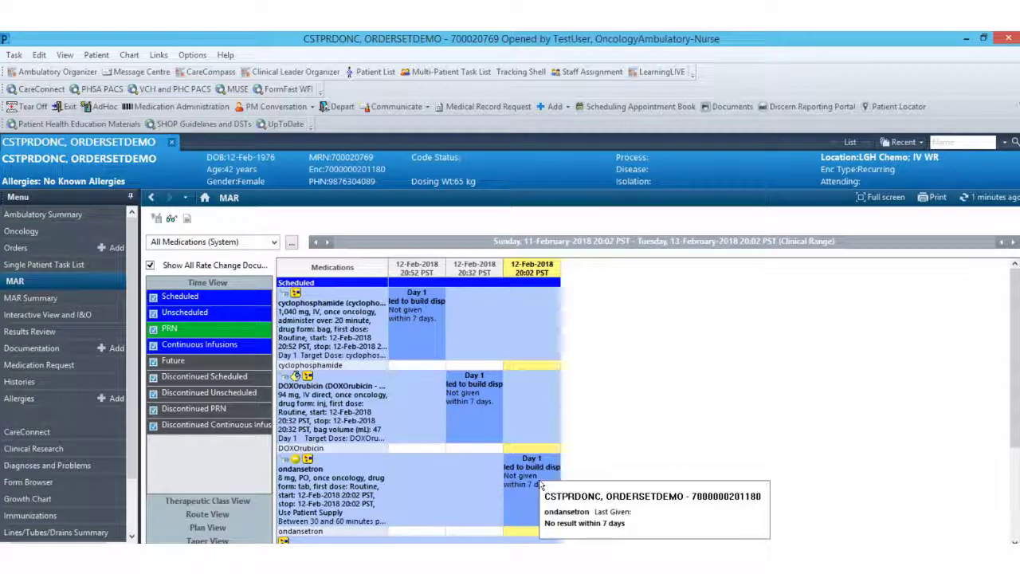
Step: Chart the ondansetron 20:02 dose Not Given, reason Other, comment 'Patient took own supply', and sign
double_click(526, 487)
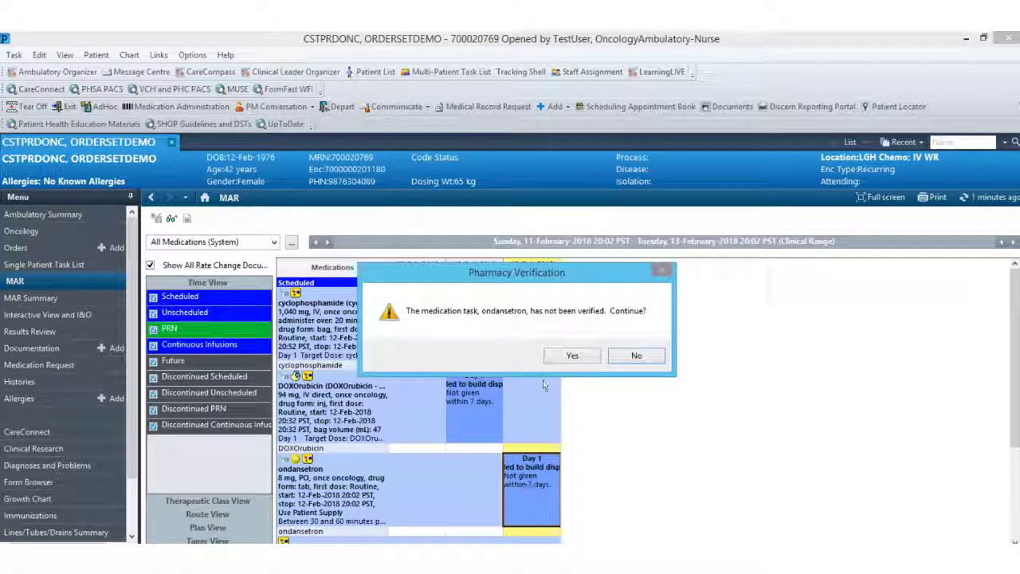
click(566, 356)
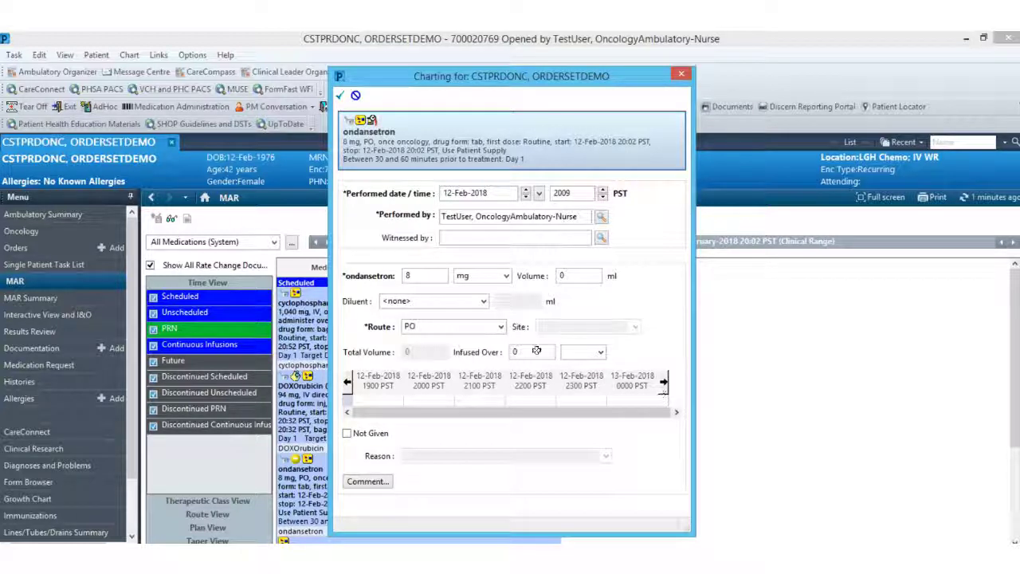
click(347, 435)
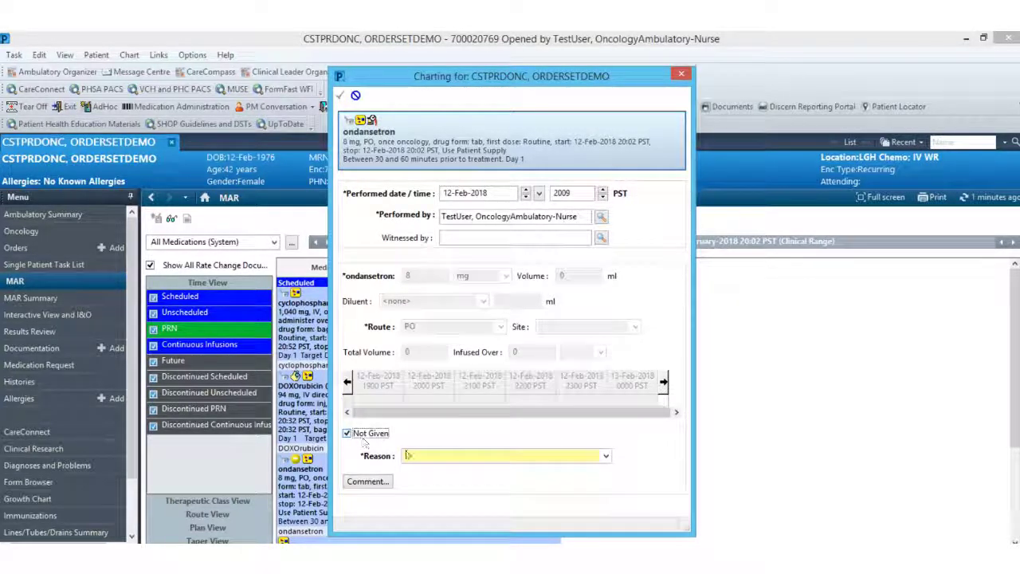
click(606, 456)
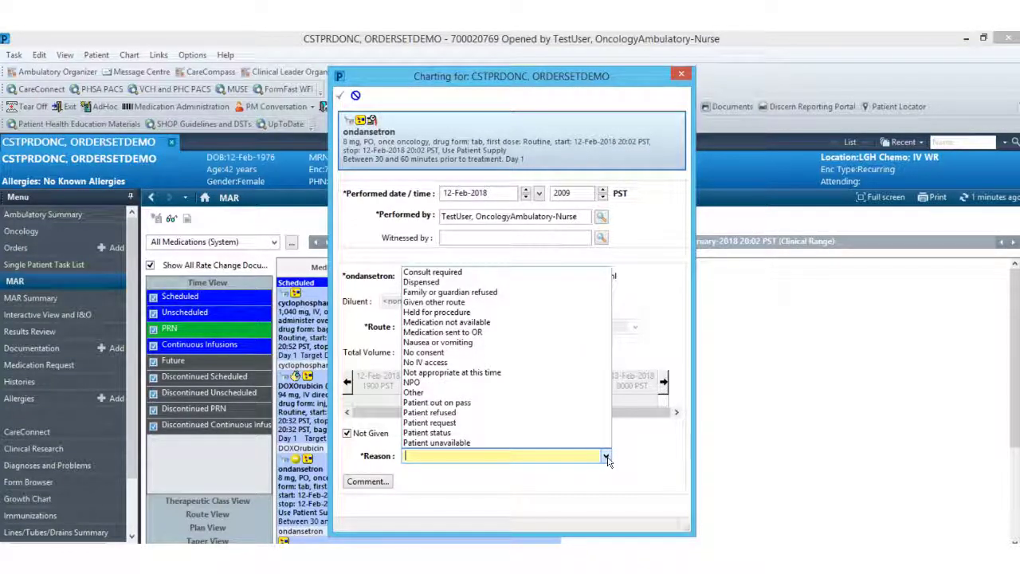
click(470, 392)
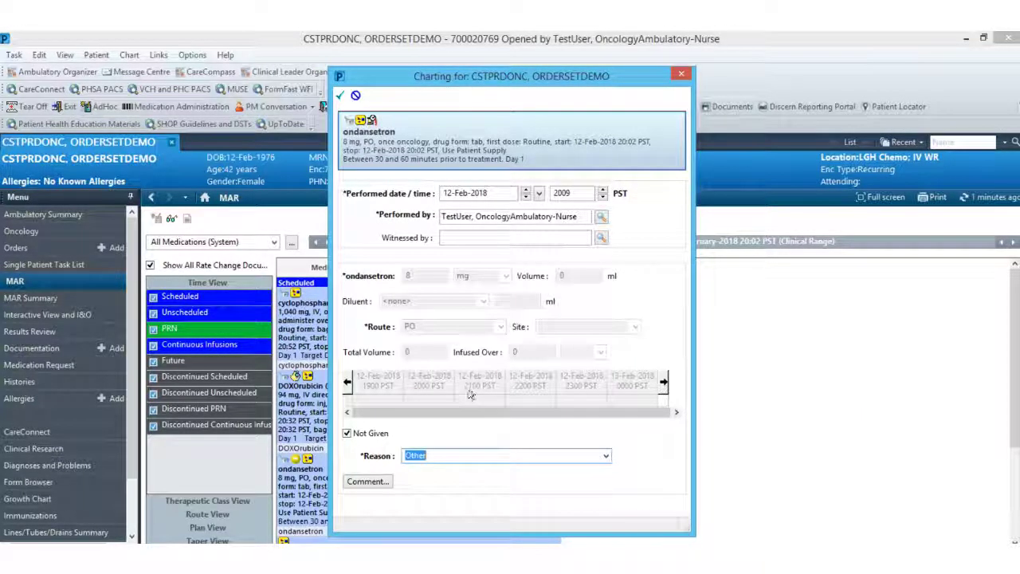
click(369, 483)
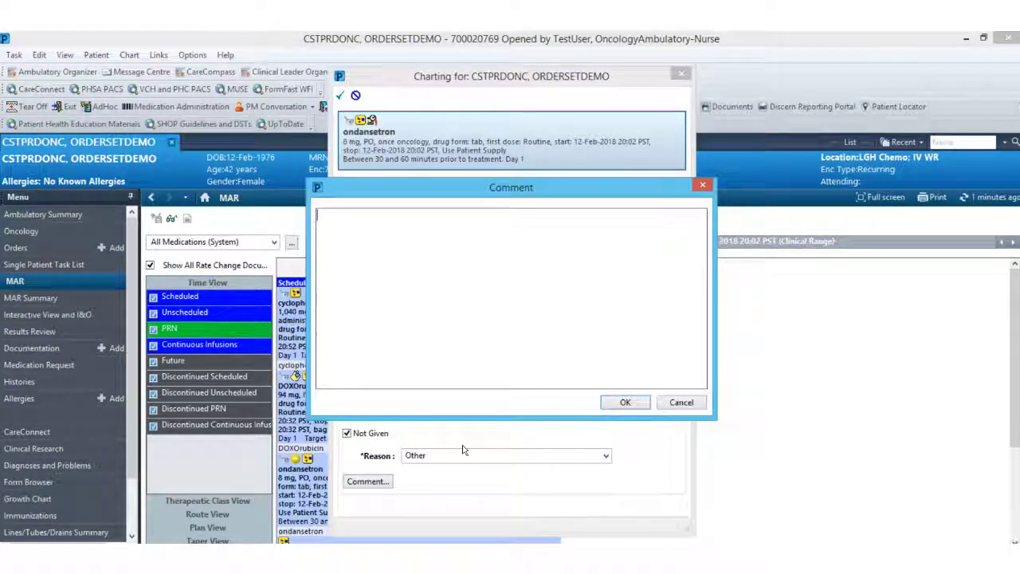
text(Patient took )
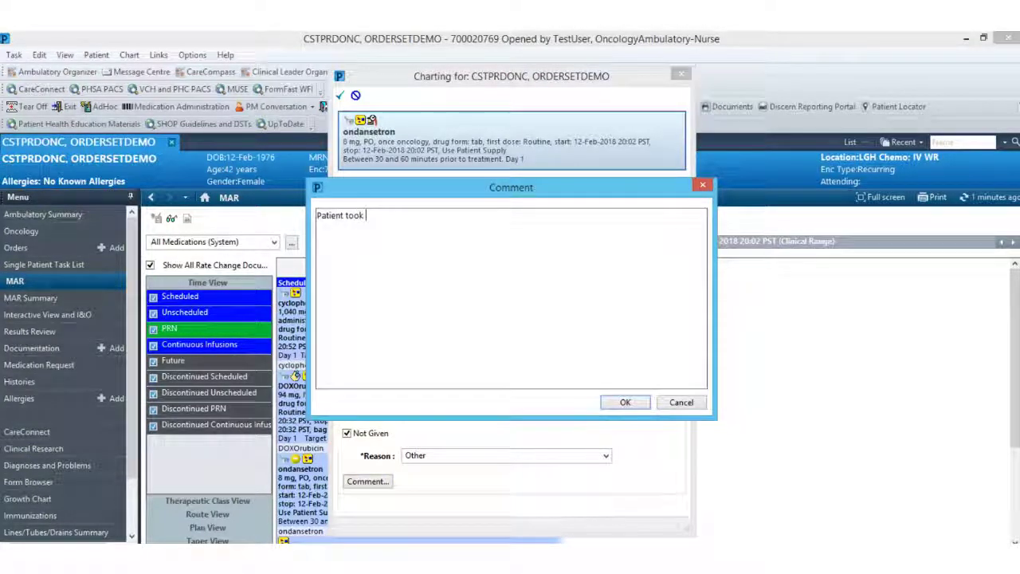
text(own supply)
click(626, 402)
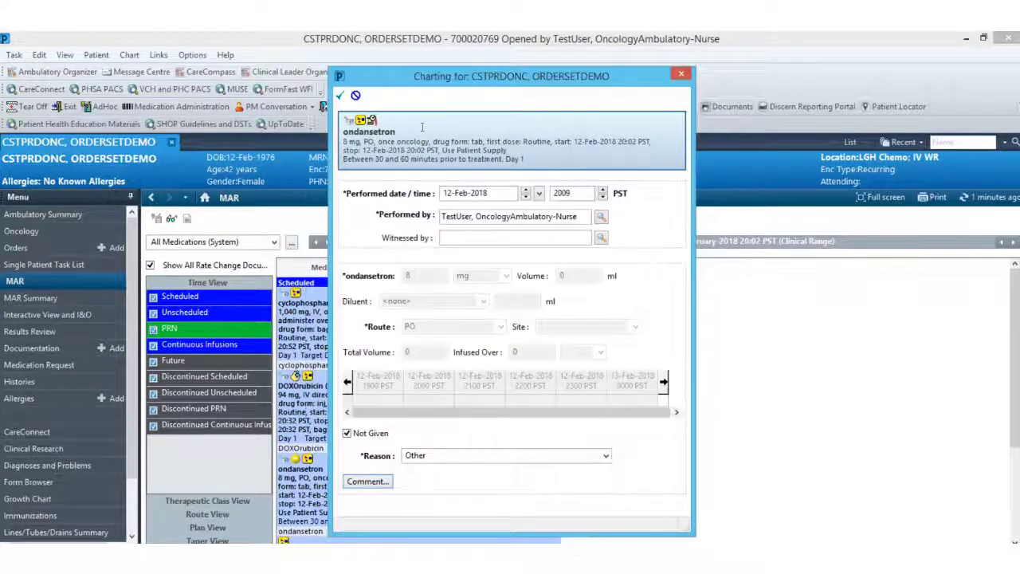
click(340, 95)
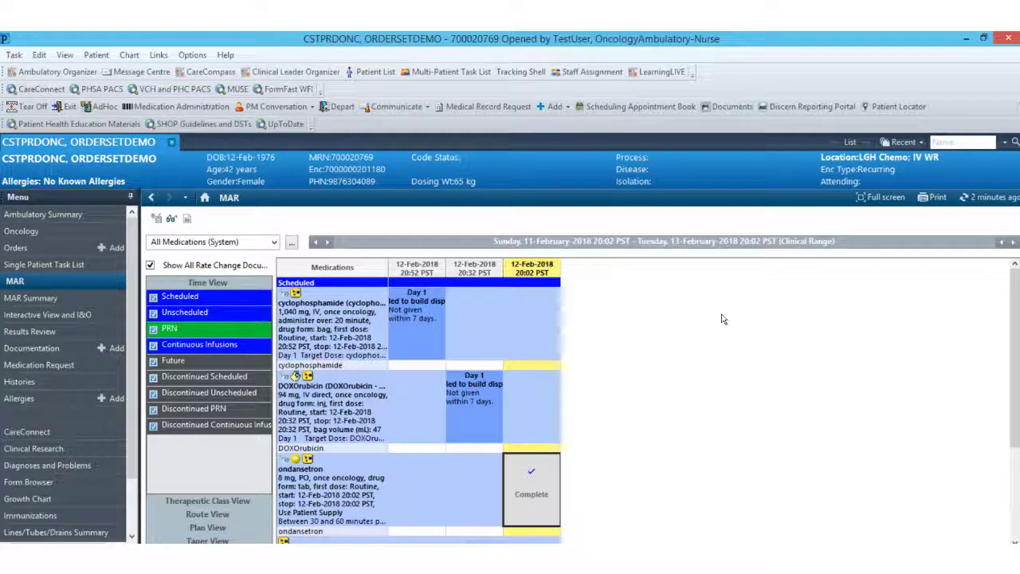
Step: Chart DOXOrubicin 94 mg and cyclophosphamide 1,040 mg as administered and sign
click(205, 109)
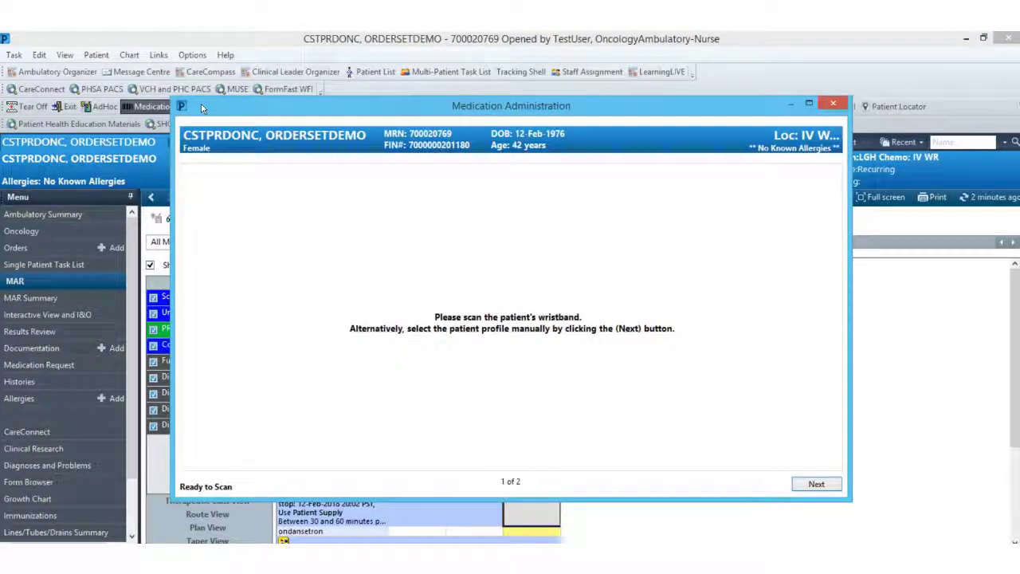
click(814, 484)
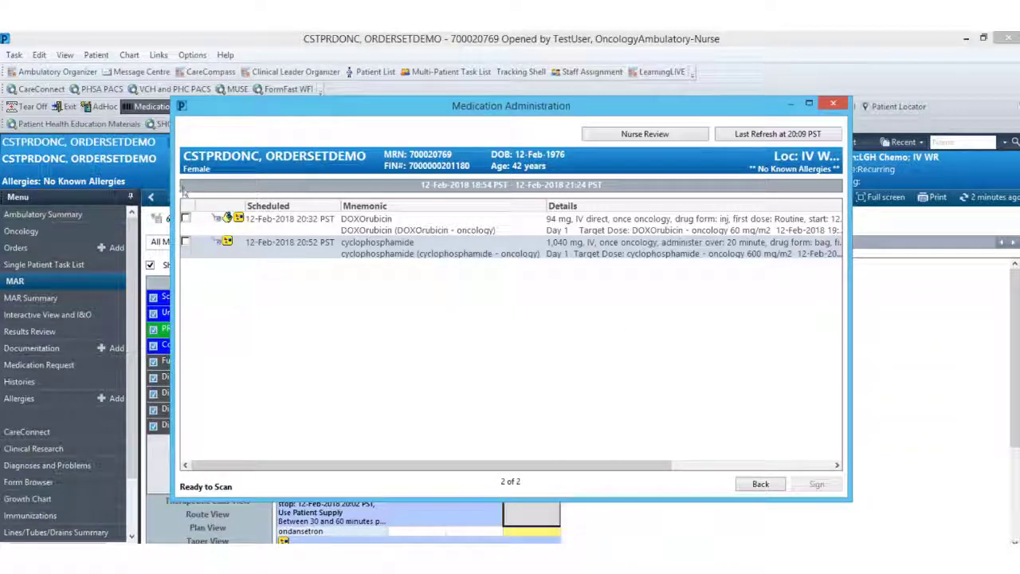
click(186, 217)
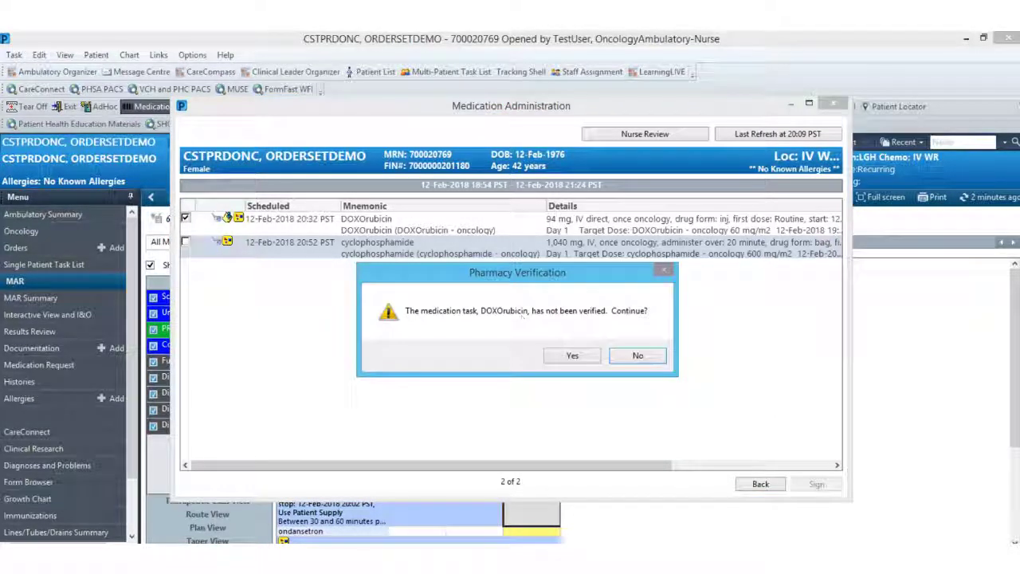
click(571, 355)
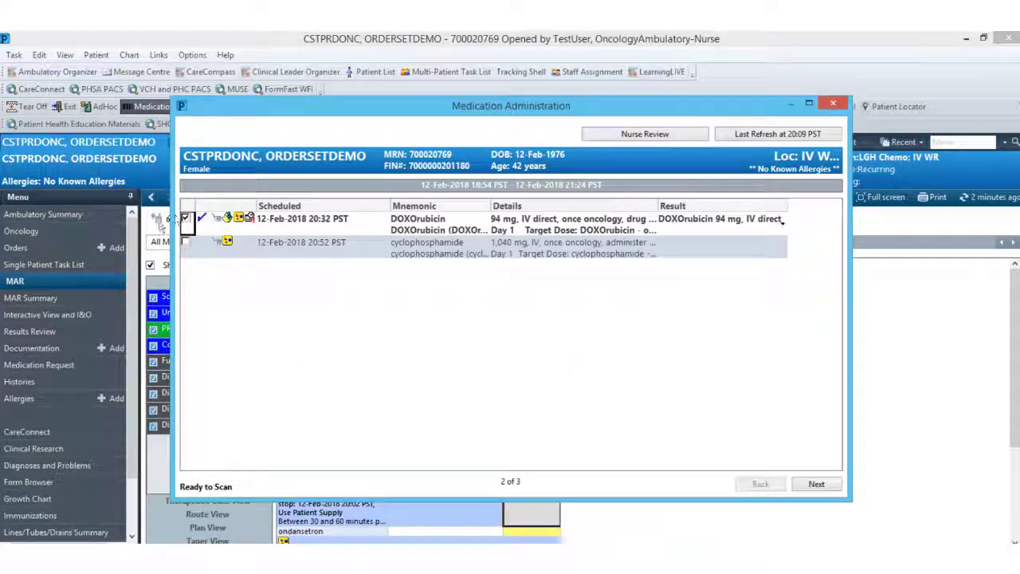
click(185, 242)
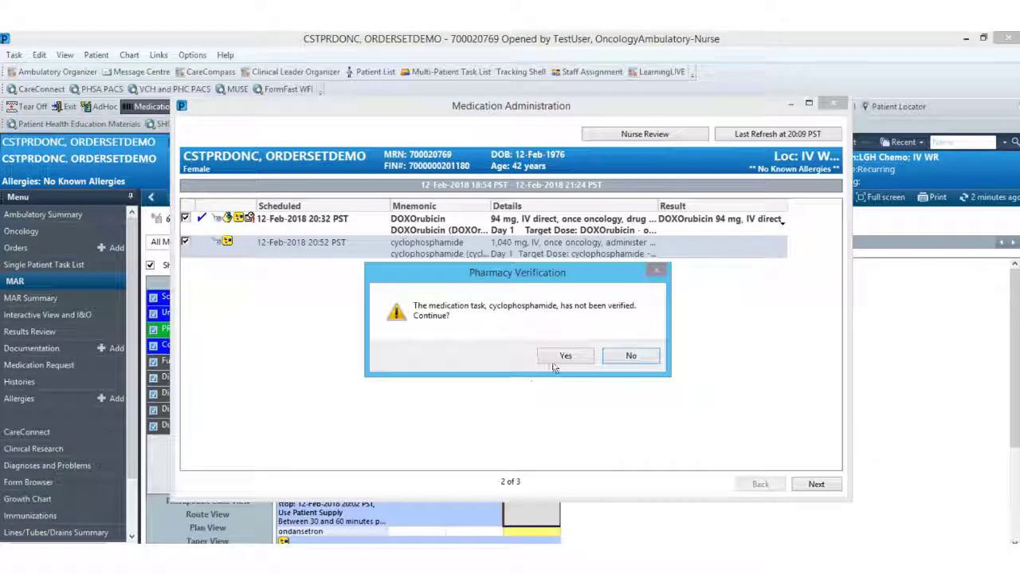
click(566, 355)
click(816, 484)
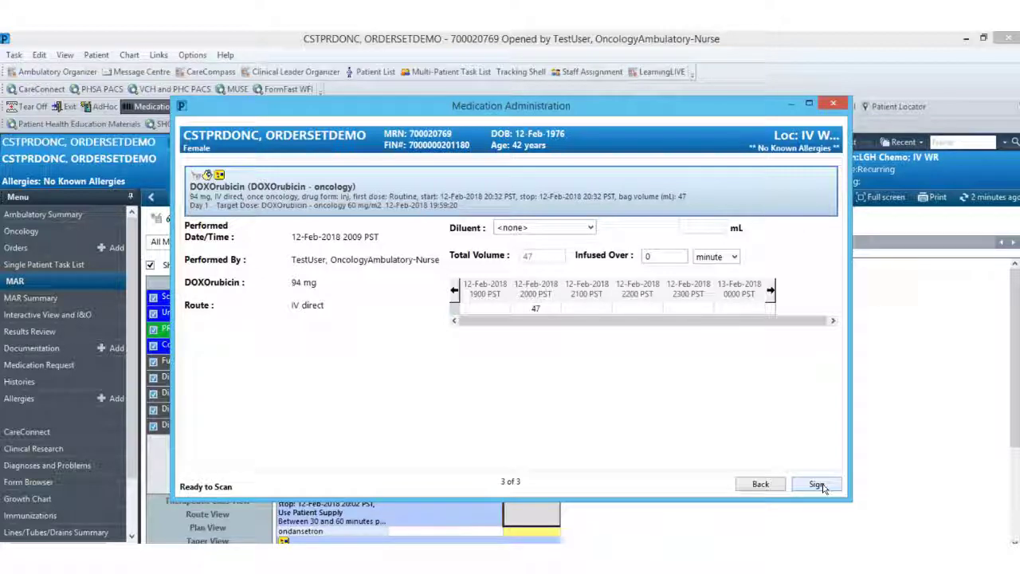
click(817, 484)
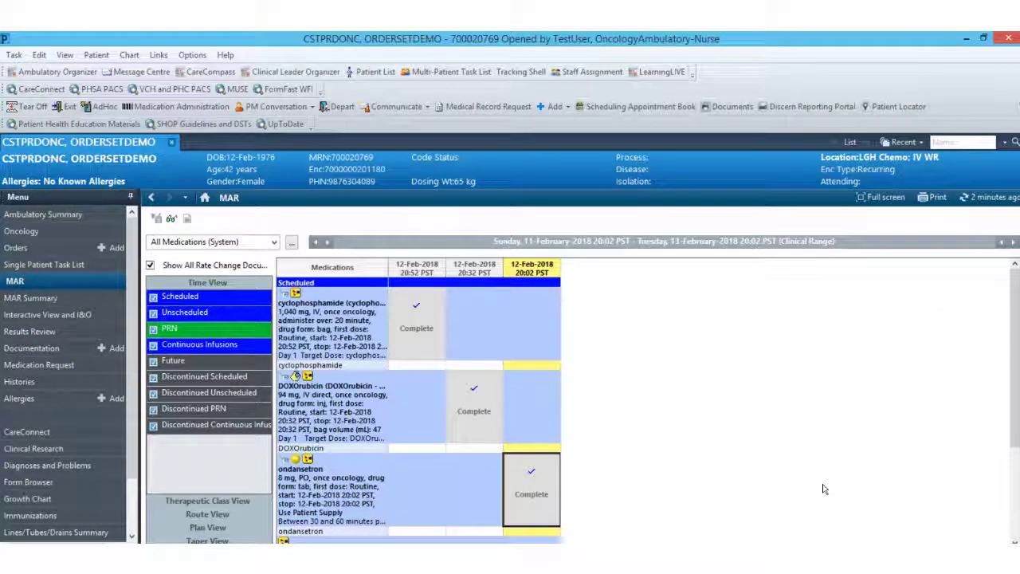